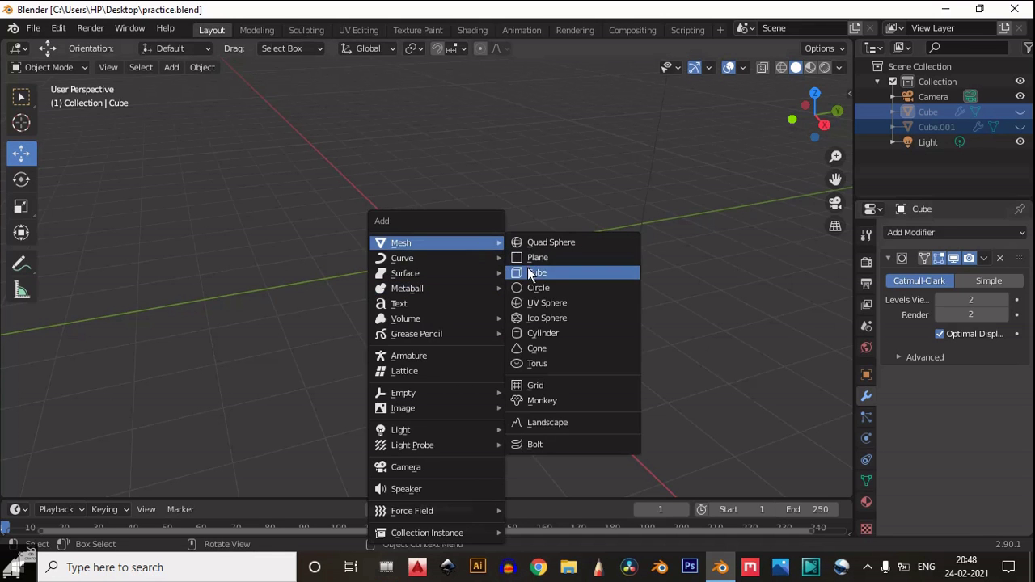
Add a new cube and a cylinder, then rotate the cylinder 90° in front view.
left_click(533, 275)
middle_click_drag(539, 327, 512, 315)
key("shift+a")
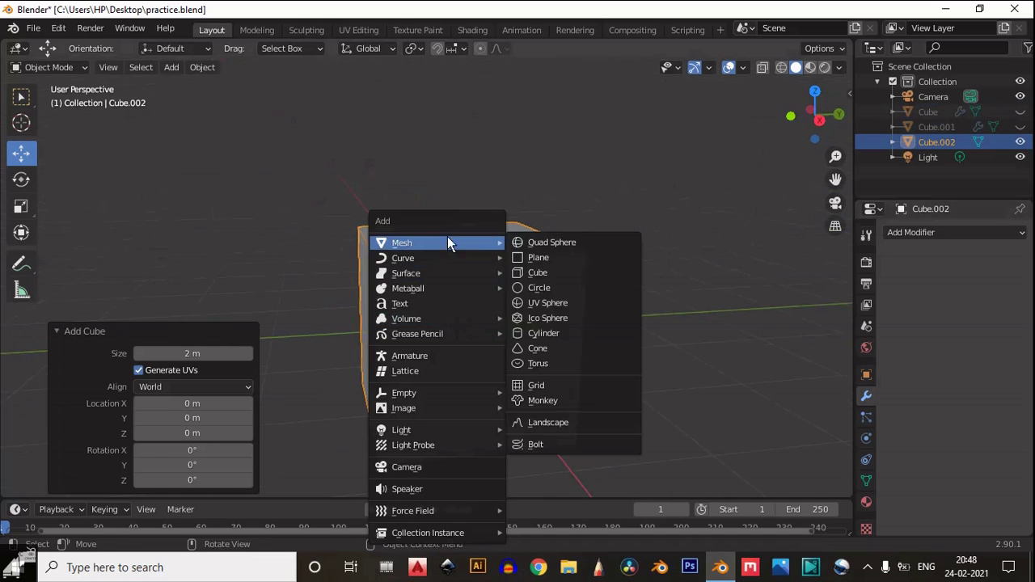
left_click(528, 334)
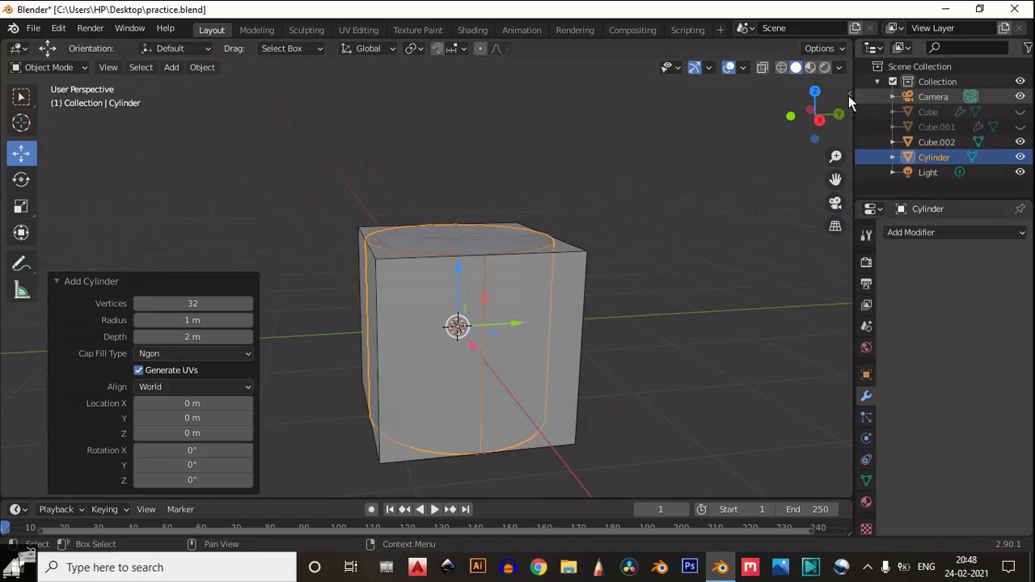
left_click(791, 115)
key("r")
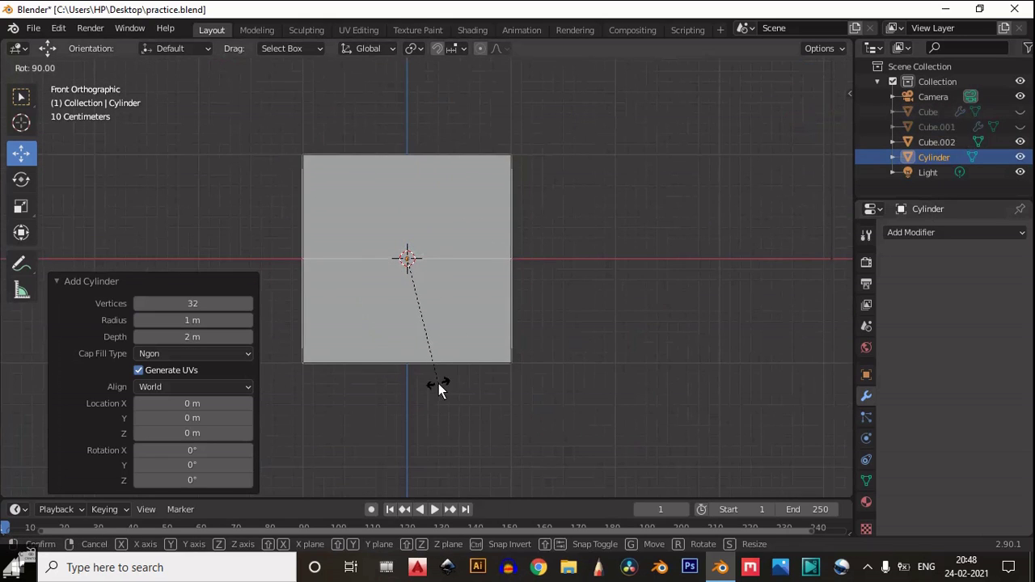
left_click(439, 383)
Move the cylinder 0.5 m along Y, scale it to 1.3, and raise it 0.1 m along Z.
middle_click_drag(438, 384, 481, 289)
left_click(826, 119)
left_click_drag(665, 263, 582, 158)
key("s")
left_click(721, 286)
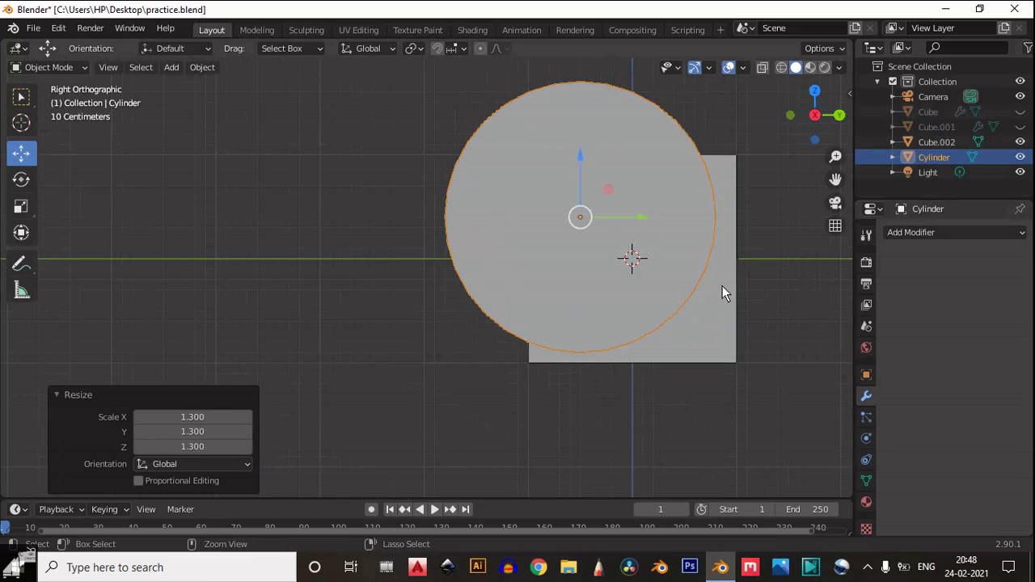
left_click_drag(577, 160, 581, 147)
middle_click_drag(582, 146, 659, 278)
left_click(21, 206)
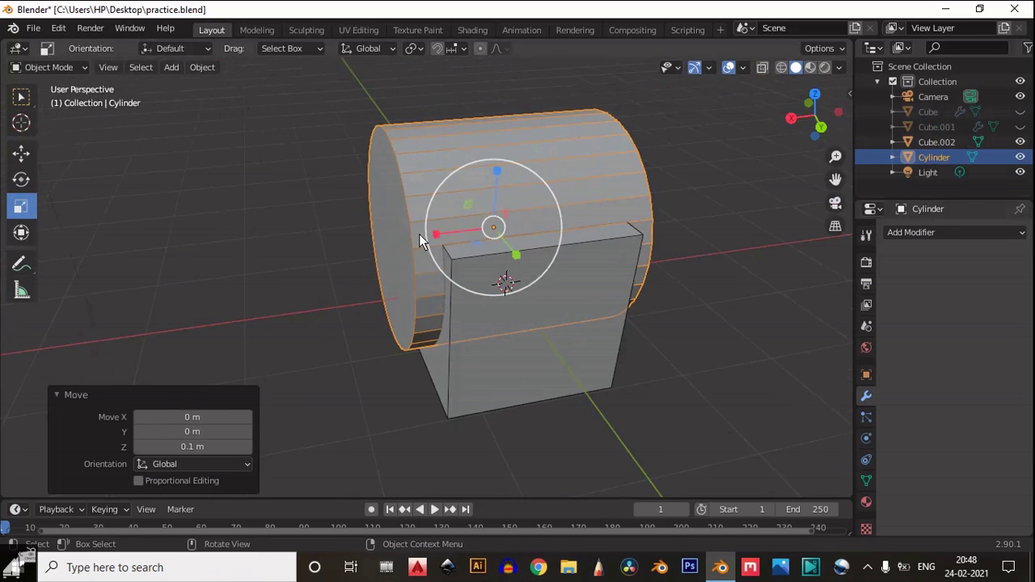
key("s")
left_click(402, 237)
Subtract the cylinder from the cube with Bool Tool Difference and apply the boolean modifier.
left_click(541, 349)
left_click(596, 212, "shift")
middle_click_drag(716, 210, 678, 207)
left_click(678, 206)
left_click(637, 368, "shift")
key("n")
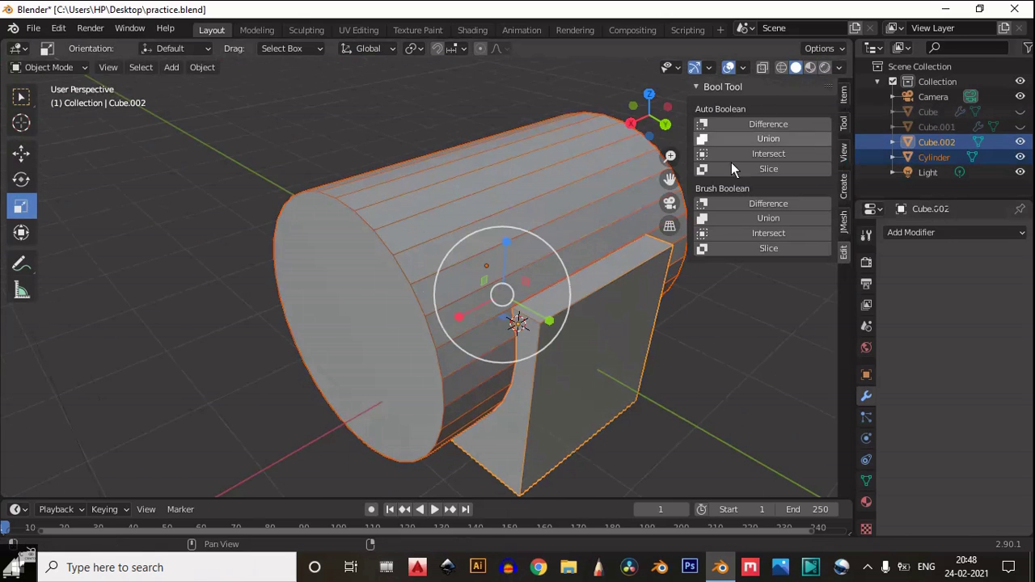
left_click(753, 204)
middle_click_drag(510, 372, 579, 250)
left_click(578, 251)
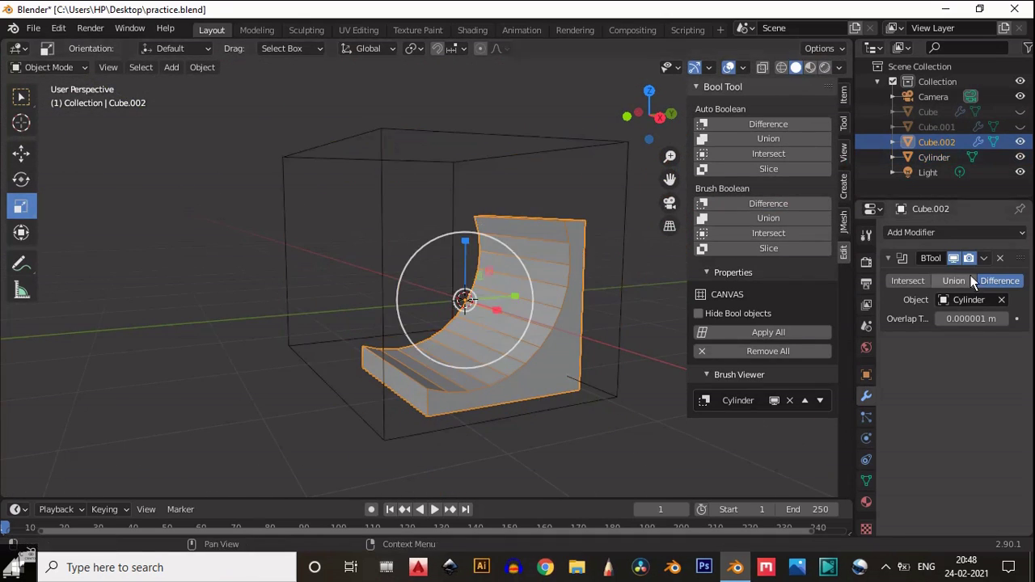
left_click(984, 258)
left_click(917, 276)
Delete the cylinder cutter and view the curved bracket from the right side.
left_click(501, 136)
key("x")
left_click(501, 131)
scroll(569, 300, "up", 5)
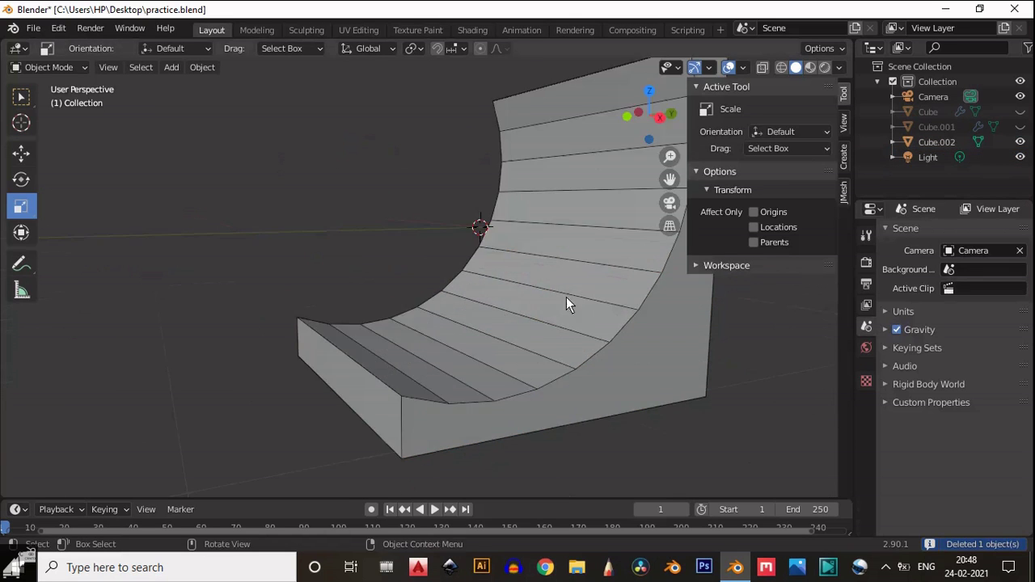
middle_click_drag(569, 300, 662, 142)
left_click(647, 115)
left_click(656, 115)
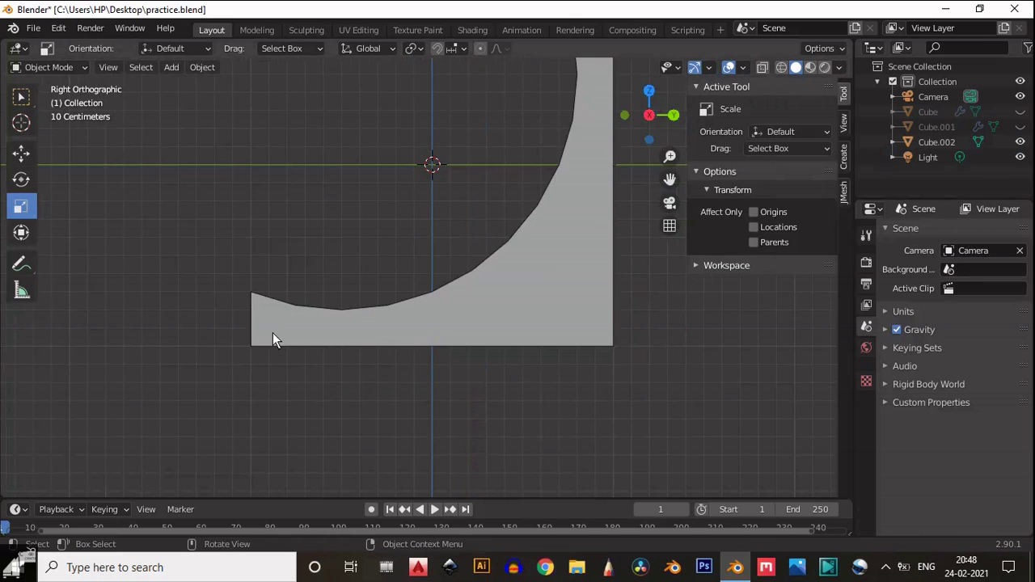
In Edit Mode, knife a cut along the bracket's base from the right orthographic view.
left_click(272, 332)
key("Tab")
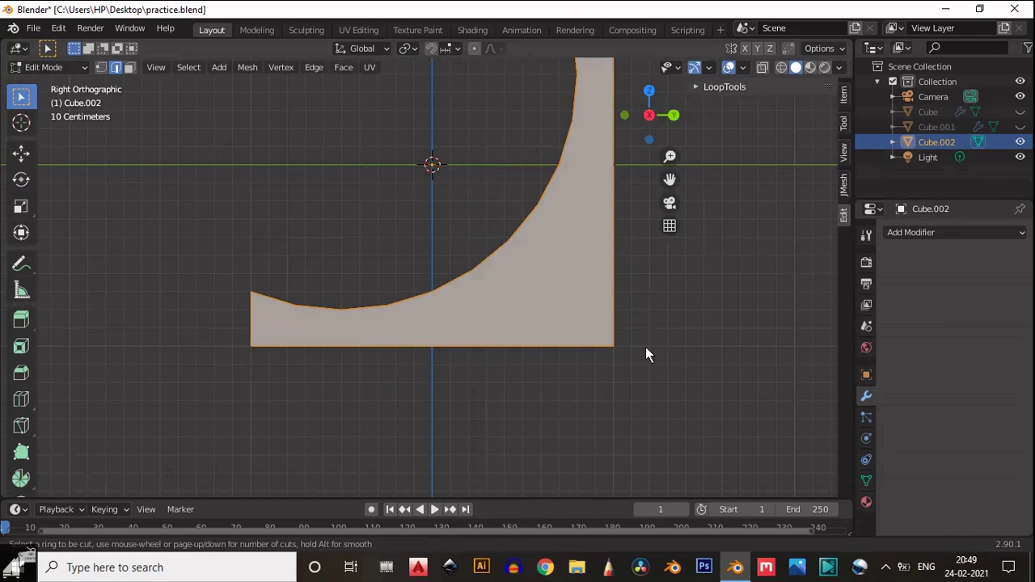
middle_click_drag(645, 347, 617, 183)
left_click(626, 123)
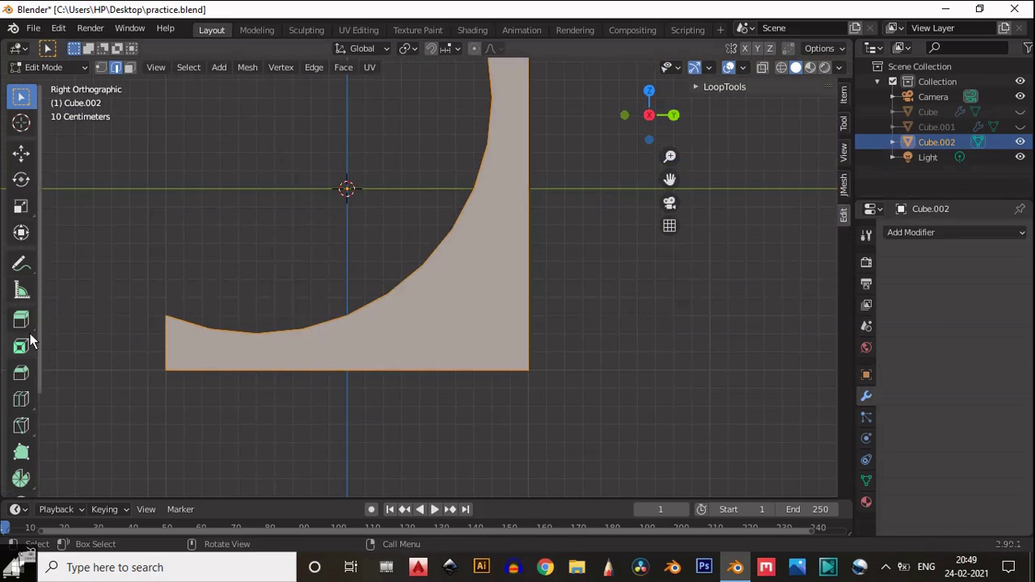
left_click(126, 351)
key("Return")
Knife a vertical cut-through from the top edge to the bottom edge near the back wall.
middle_click_drag(126, 350, 732, 136)
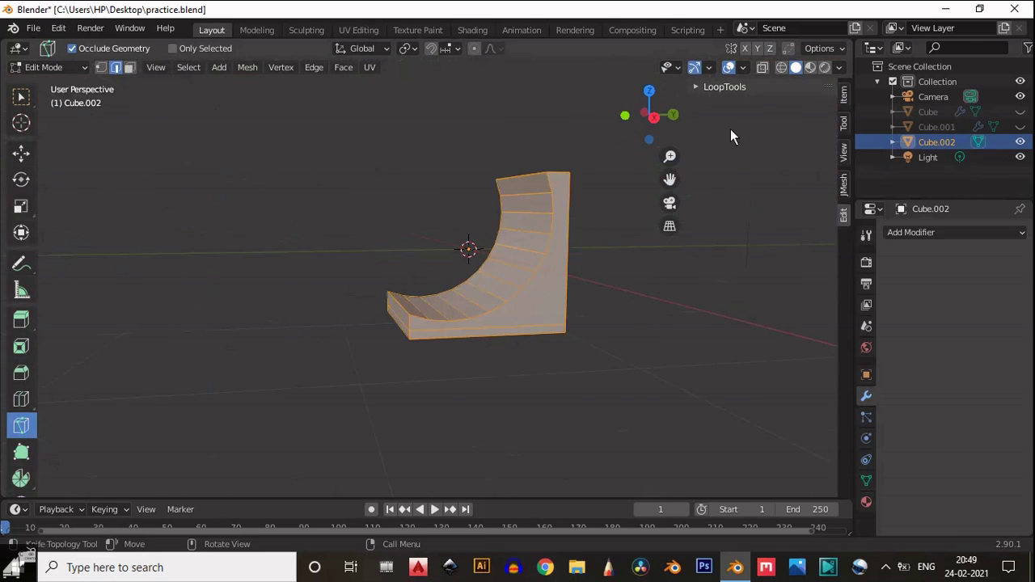
left_click(654, 119)
scroll(563, 260, "up", 3)
left_click(533, 115)
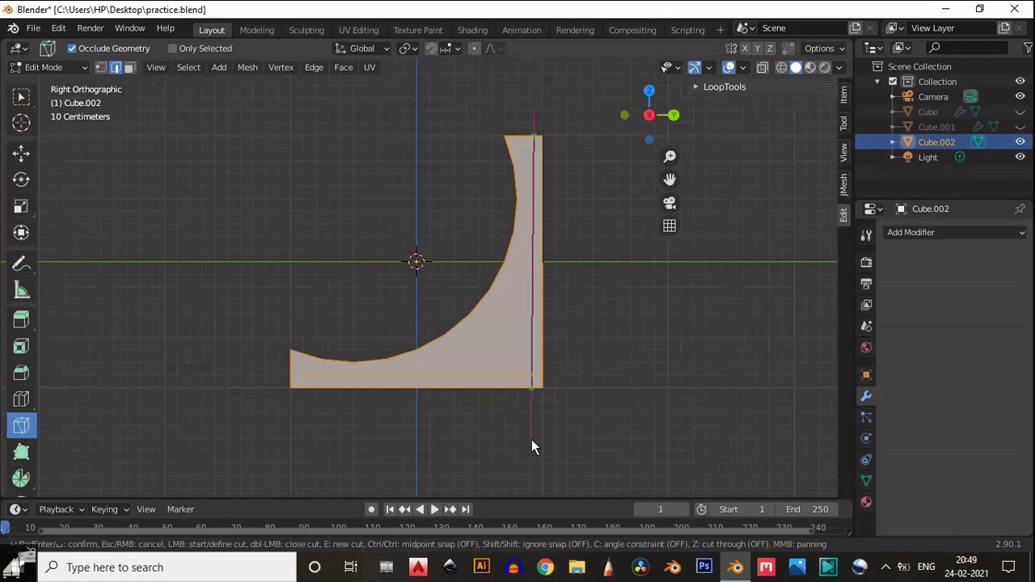
key("shift")
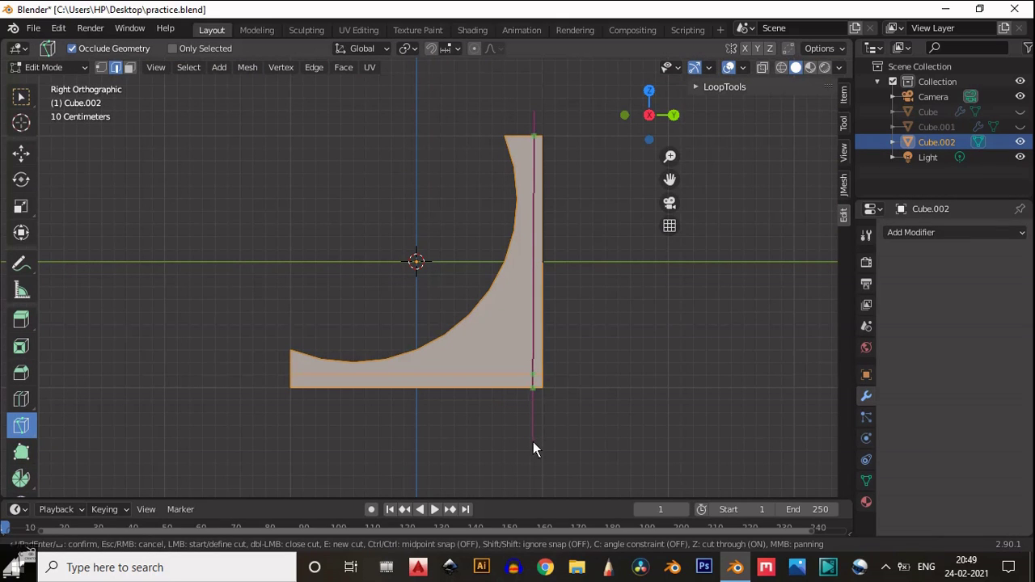
left_click(533, 442)
Confirm the vertical knife cut, deselect everything, and slide the bottom cut edge near the base.
key("Return")
scroll(596, 277, "up", 1)
middle_click_drag(597, 277, 563, 304, "shift")
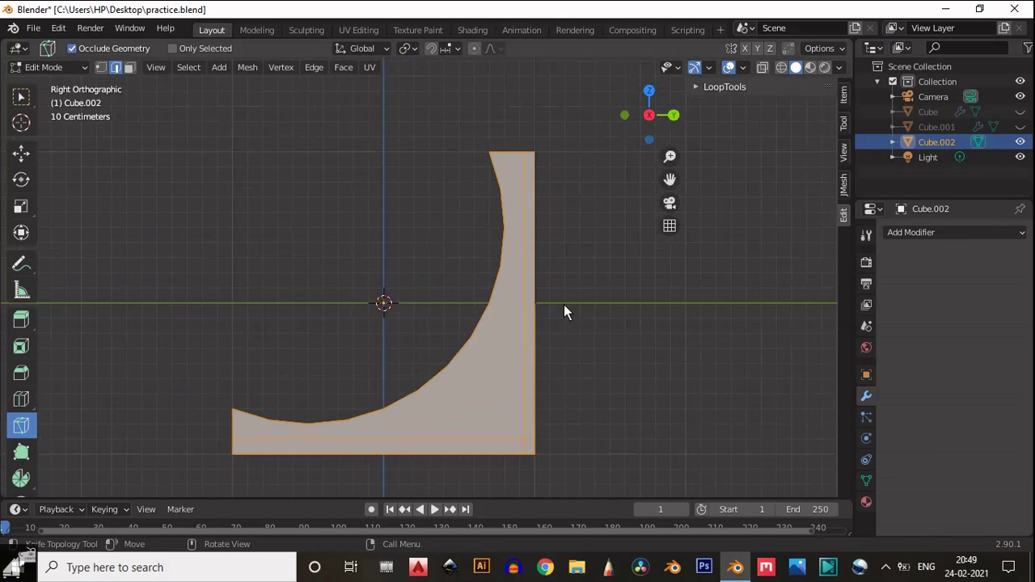
key("w")
key("alt+a")
scroll(530, 311, "down", 3, "shift")
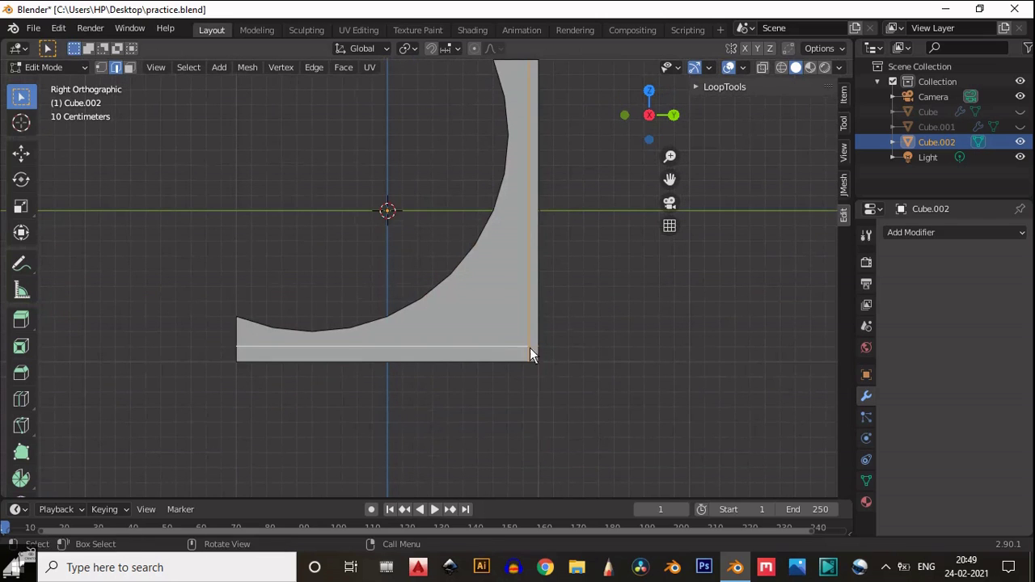
middle_click_drag(512, 348, 501, 299, "shift")
scroll(501, 291, "up", 4)
key("g")
key("g")
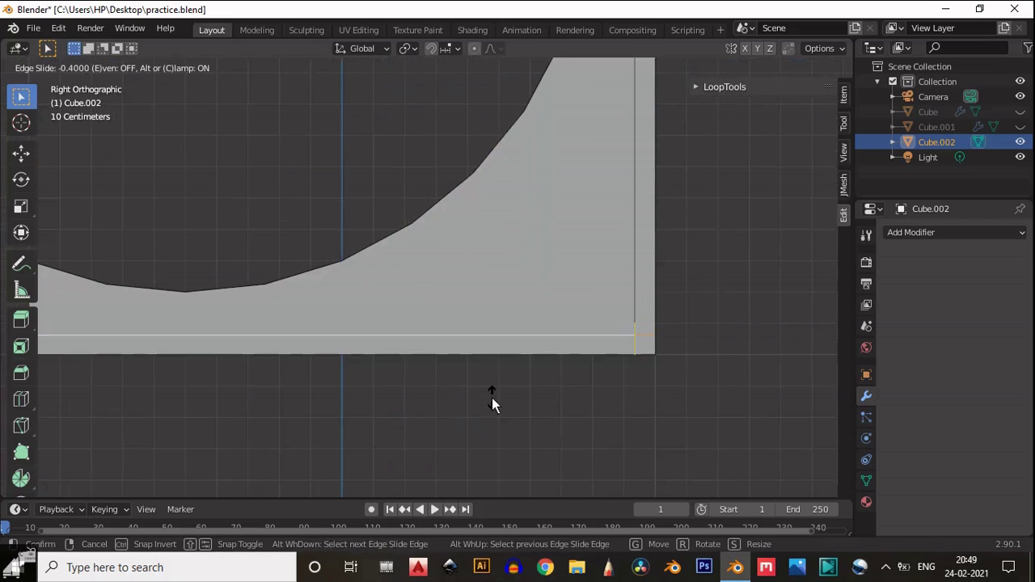
left_click(492, 398)
Slide the vertical cut edge toward the back wall.
scroll(513, 265, "down", 4)
scroll(523, 372, "up", 4)
left_click(543, 337)
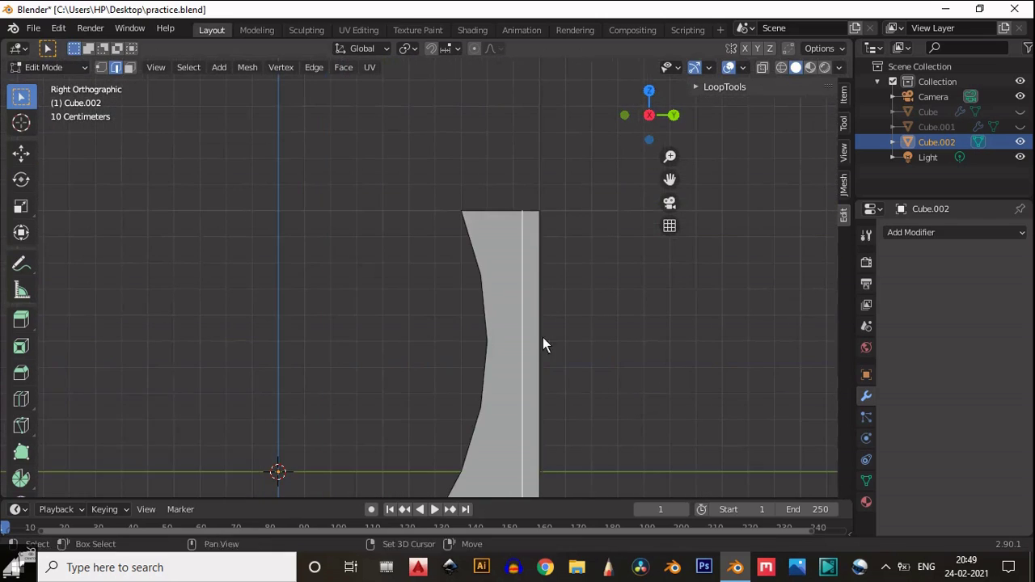
key("g")
key("g")
middle_click_drag(543, 337, 524, 153, "shift")
left_click(538, 254)
Add a loop cut around the base and turn on X-ray, viewing the base from below.
scroll(526, 178, "down", 2)
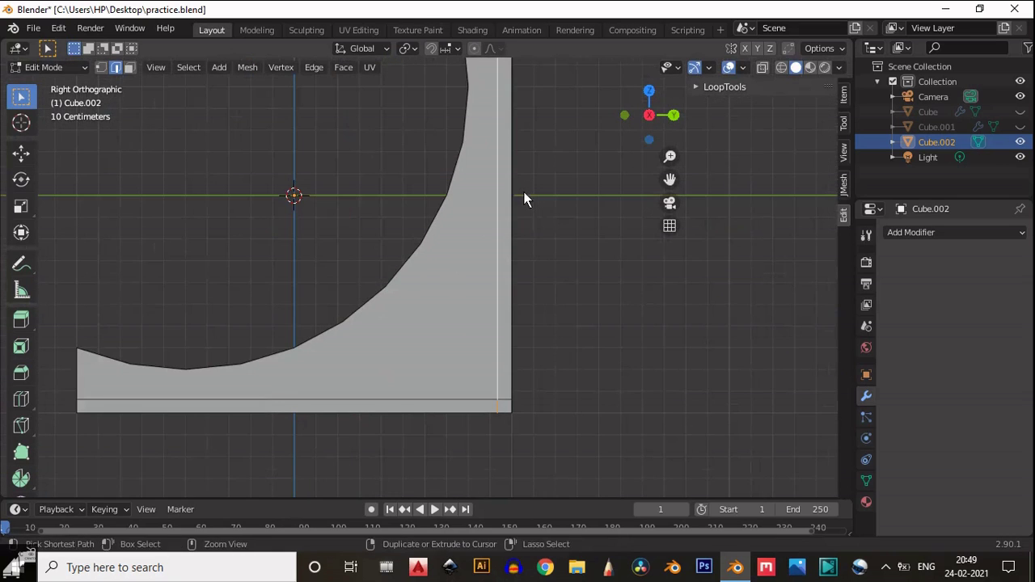
middle_click_drag(510, 331, 500, 364, "shift")
left_click(488, 437)
left_click(492, 434)
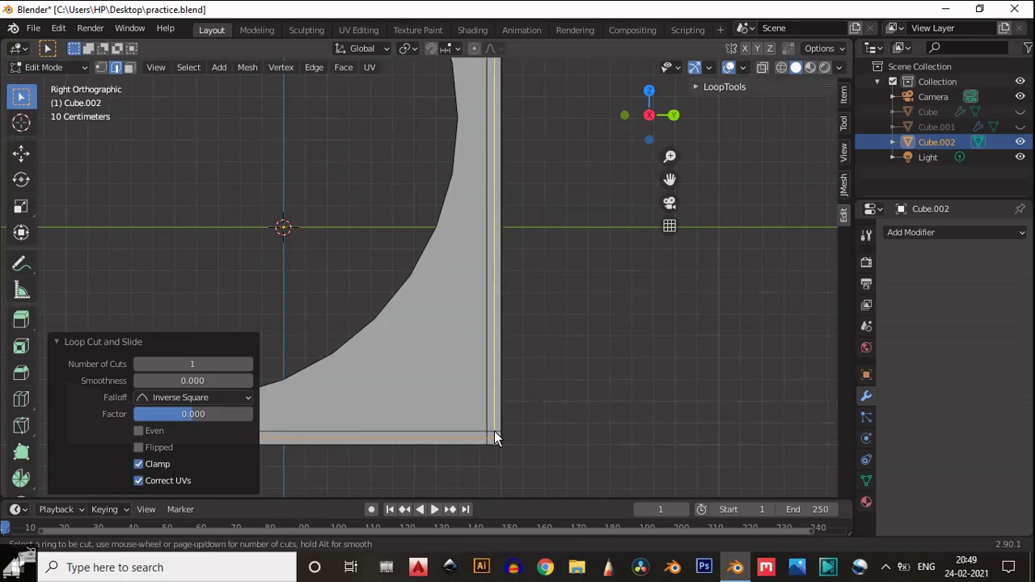
middle_click_drag(540, 162, 483, 295, "shift")
left_click(647, 125)
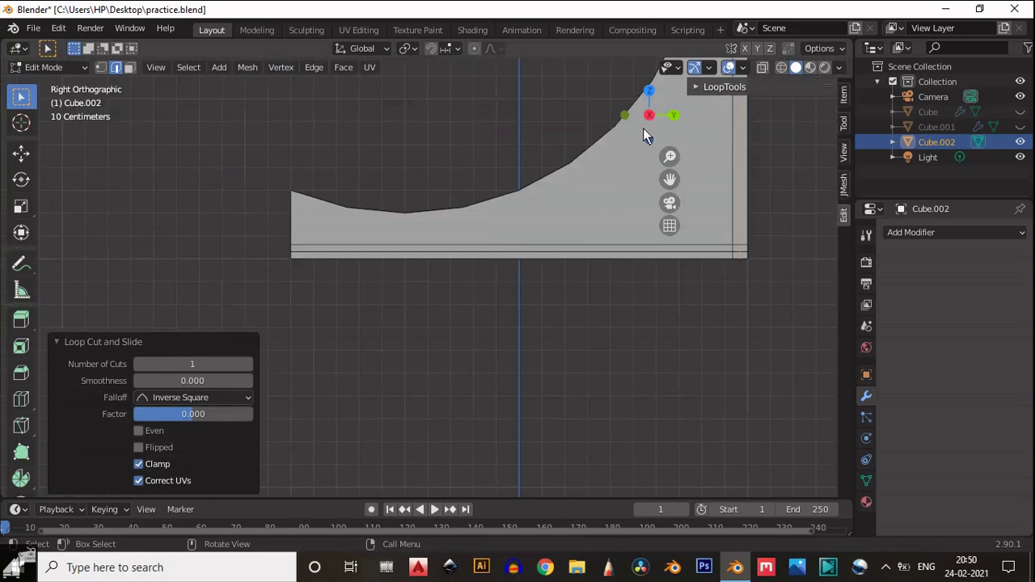
left_click_drag(643, 128, 749, 80)
left_click(761, 68)
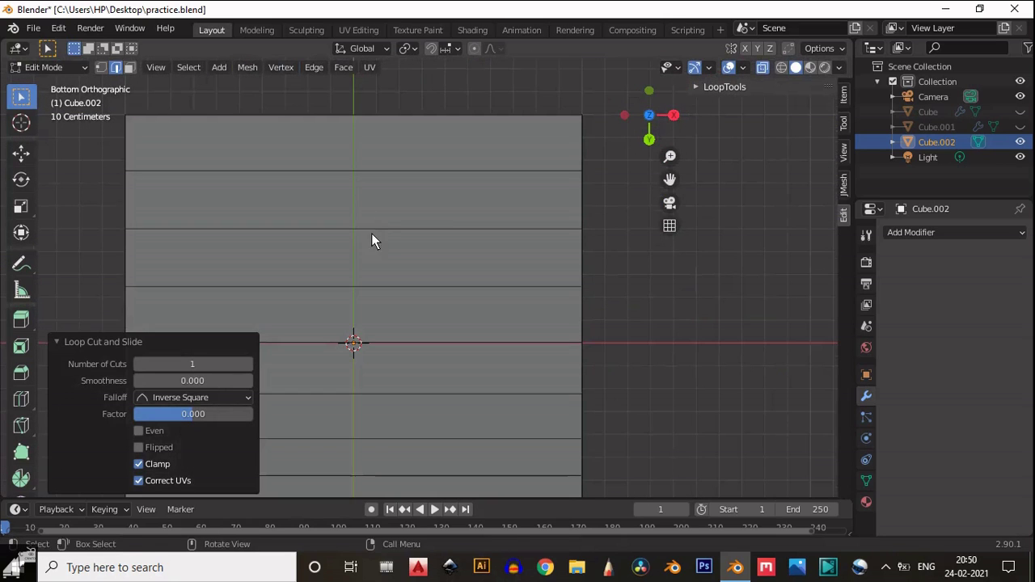
Add a centred loop cut across the base and slide an edge loop toward the base edge.
left_click(576, 212)
left_click(548, 290)
middle_click_drag(549, 291, 576, 261, "shift")
key("g")
key("g")
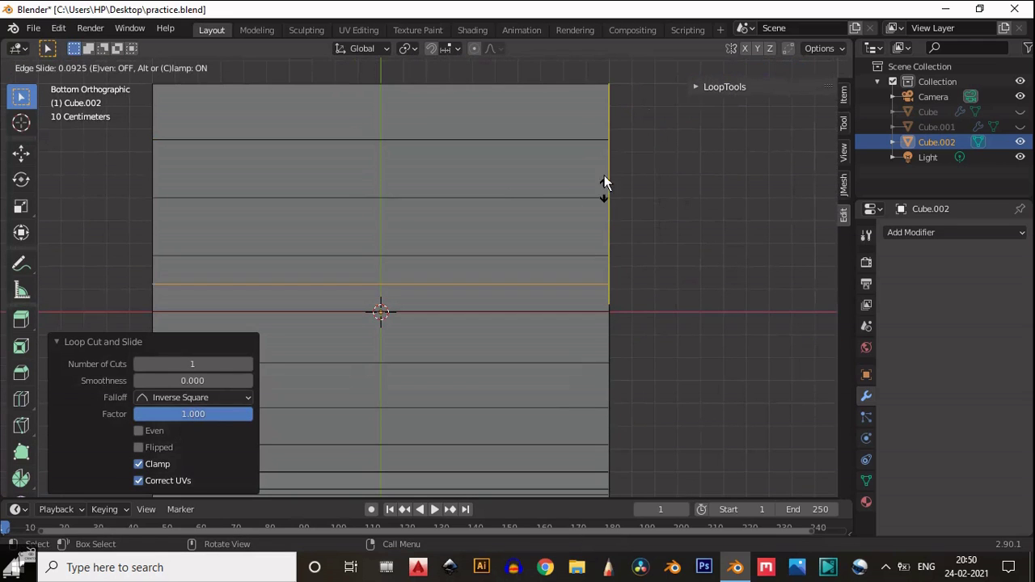
right_click(609, 100)
key("ctrl+r")
left_click(600, 283)
right_click(602, 288)
left_click(608, 276, "alt")
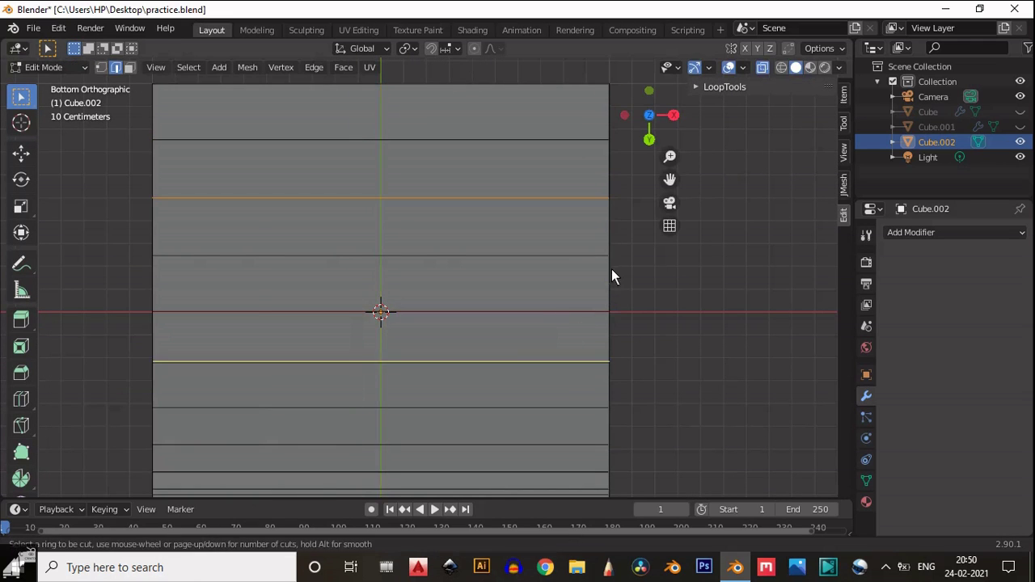
key("g")
key("g")
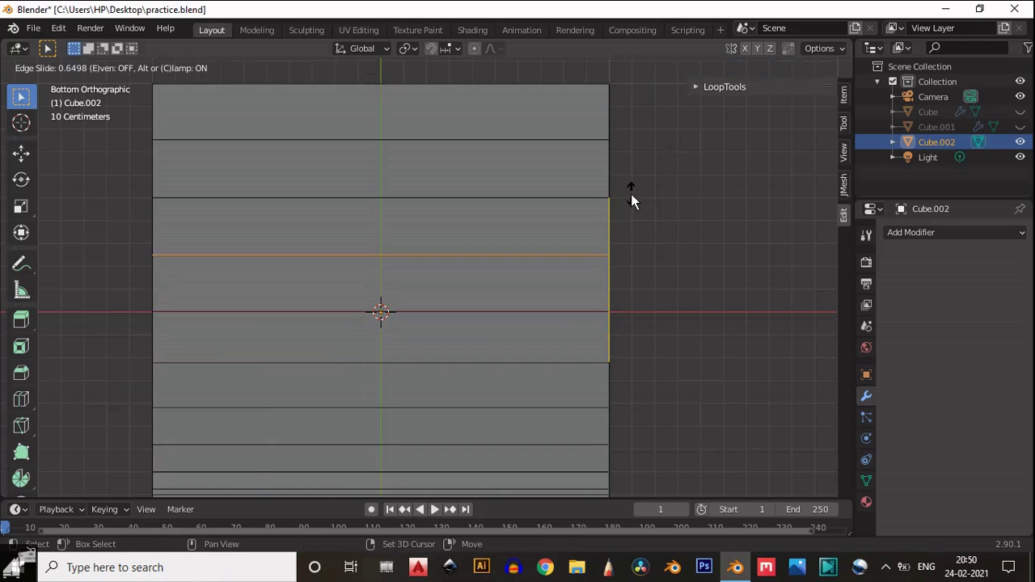
left_click(630, 197)
Switch to vertex select and add another unslid loop cut across the base.
middle_click_drag(625, 197, 747, 86)
scroll(728, 157, "up", 2)
middle_click_drag(728, 157, 433, 291, "shift")
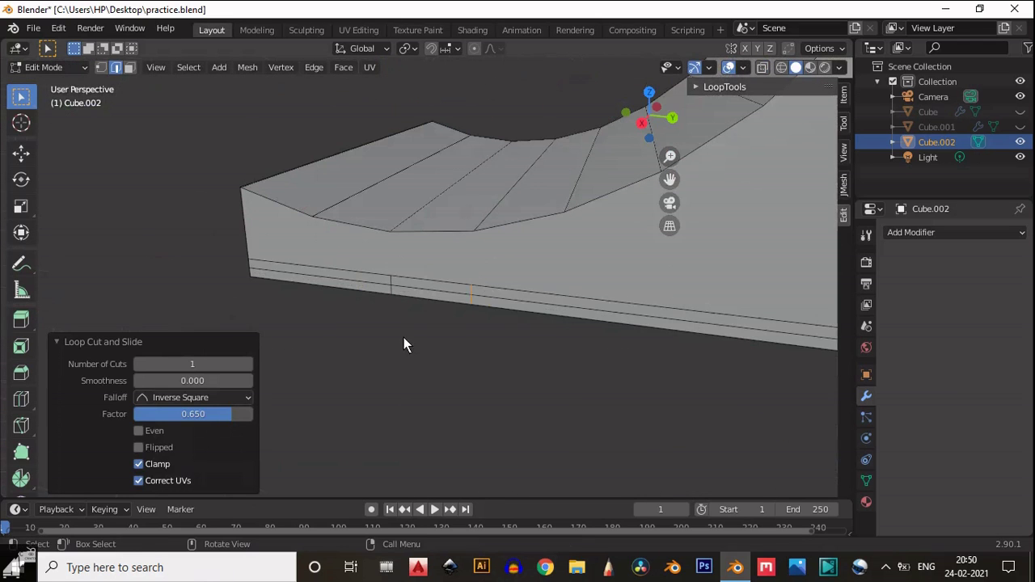
key("1")
middle_click_drag(319, 226, 355, 348)
key("ctrl+r")
left_click(356, 319)
right_click(357, 319)
scroll(362, 273, "up", 3)
middle_click_drag(362, 273, 432, 289)
Slide a base edge, then connect pairs of base vertices with new edges.
key("g")
key("g")
left_click(428, 290)
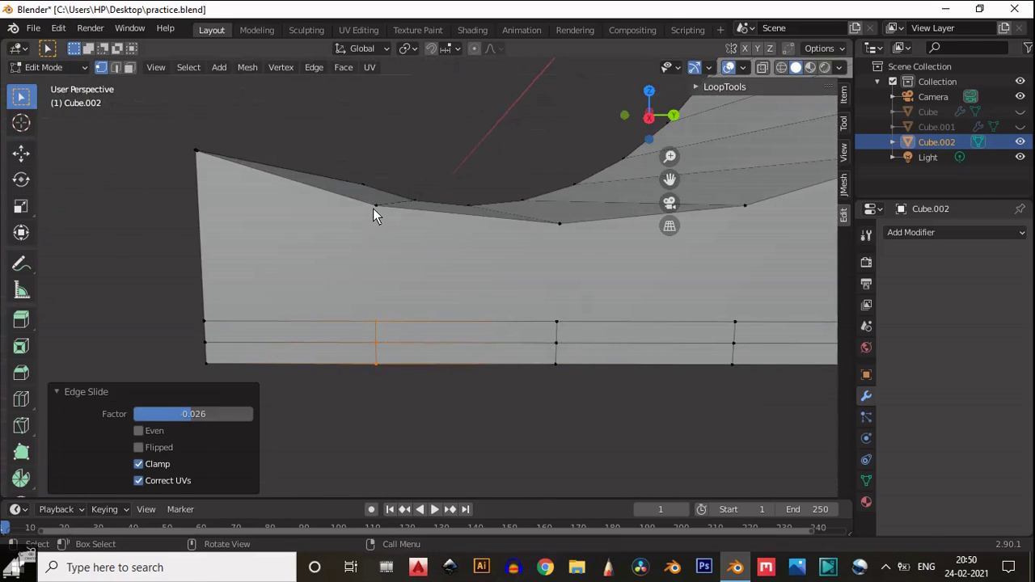
left_click(372, 208)
left_click(375, 322, "shift")
key("j")
right_click(556, 308)
left_click(554, 288)
scroll(589, 325, "up", 3)
middle_click_drag(589, 325, 518, 247)
right_click(512, 317)
left_click(512, 250)
scroll(542, 317, "down", 2)
Add two loop cuts on the upright and slide them into place from the side view.
middle_click_drag(543, 316, 653, 122)
left_click(652, 117)
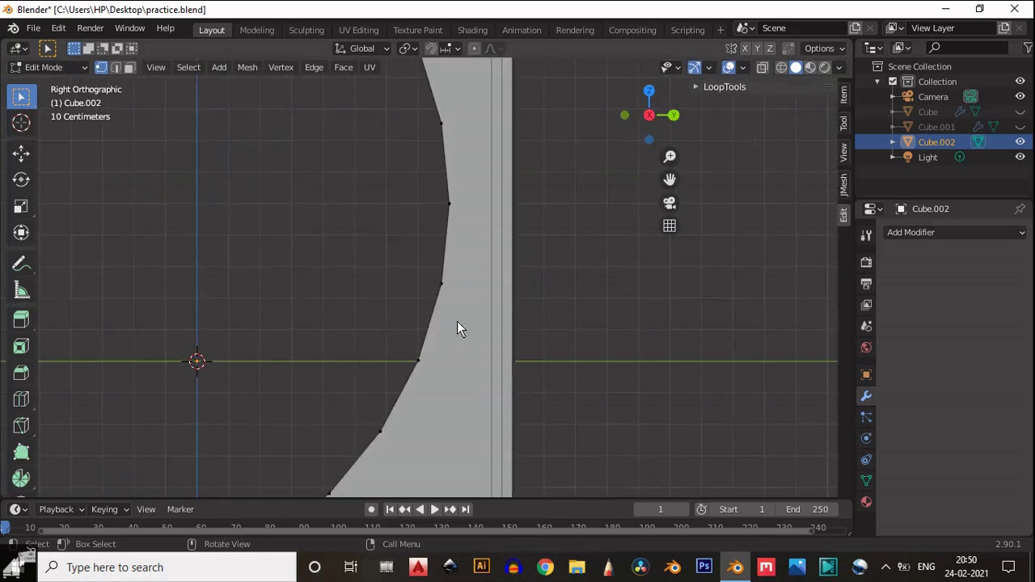
left_click(478, 258)
left_click(487, 240)
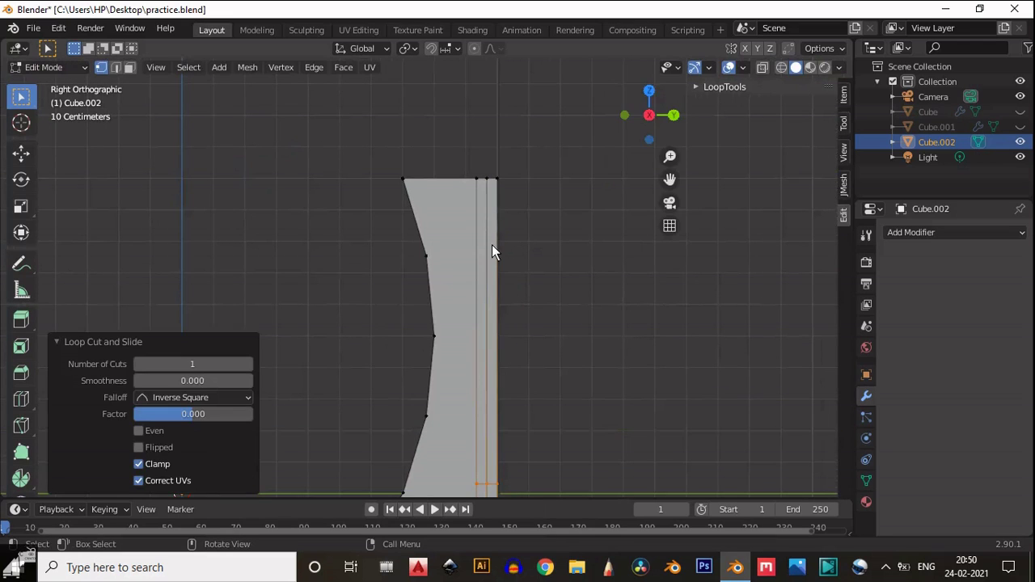
middle_click_drag(544, 276, 478, 306)
key("ctrl+r")
left_click(508, 335)
left_click(493, 157)
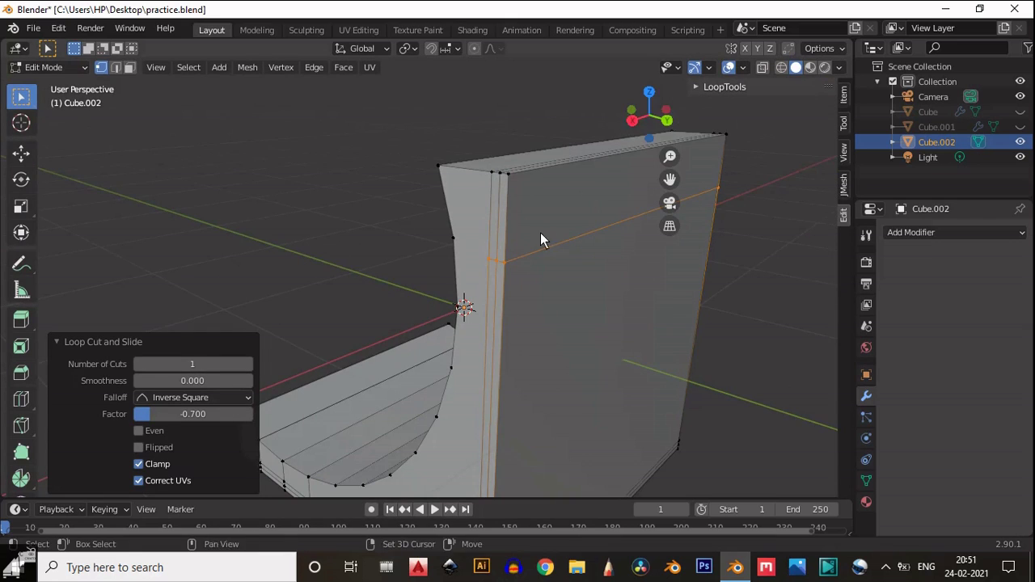
Slide the selected loop, then add another upright loop close to its outer edge.
left_click(635, 127)
scroll(485, 290, "up", 3)
key("g")
key("g")
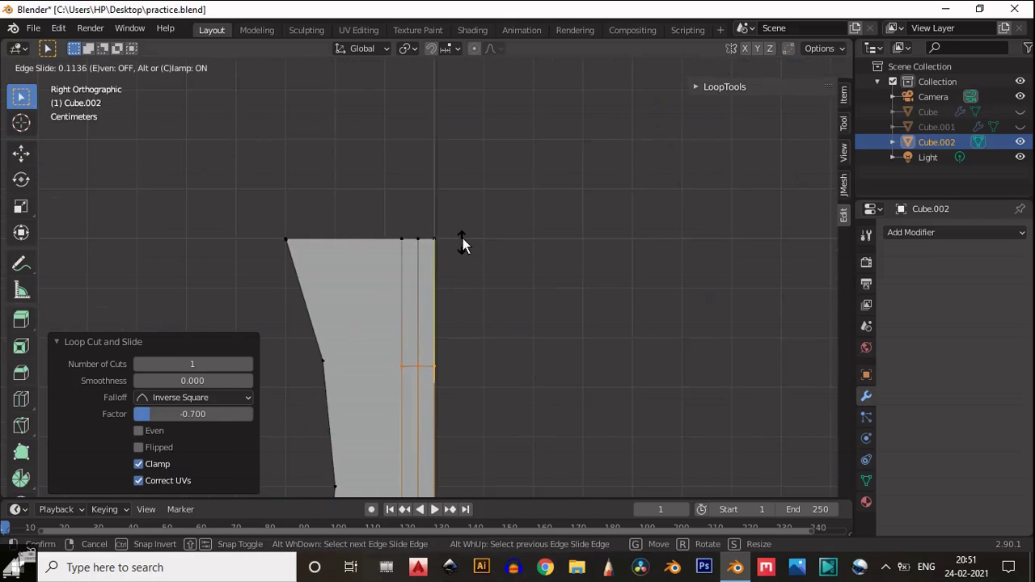
left_click(422, 360)
middle_click_drag(422, 360, 397, 354)
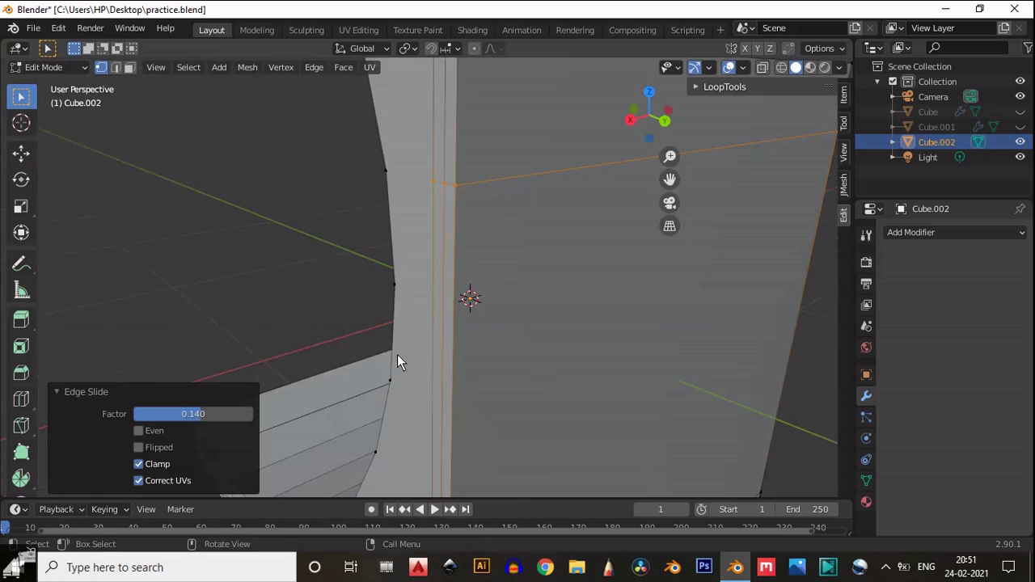
left_click(473, 351)
left_click(474, 142)
Slide the upright's edge loops toward the back edge in side view.
left_click(630, 120)
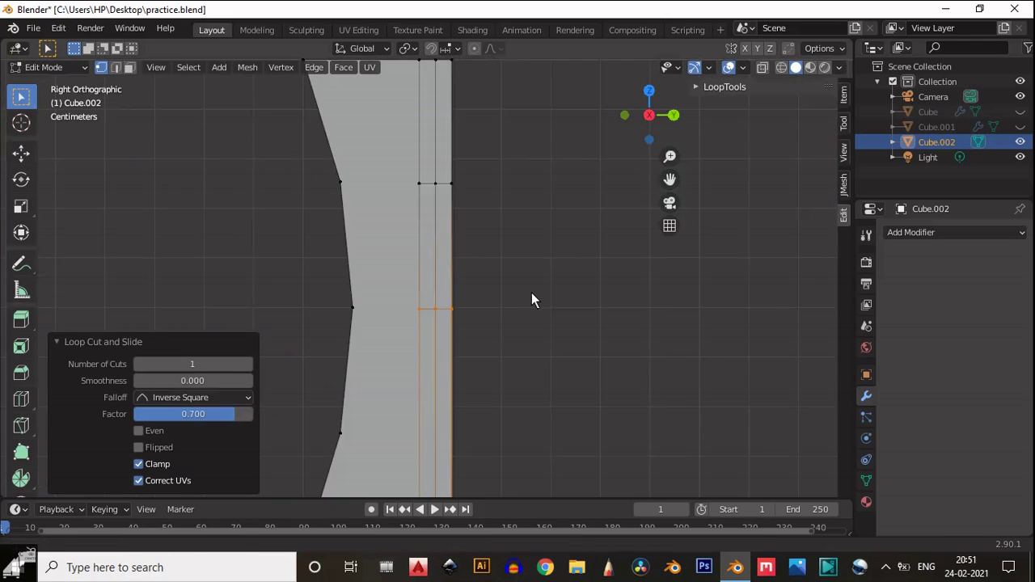
scroll(526, 294, "up", 2)
middle_click_drag(482, 180, 558, 321)
scroll(367, 385, "up", 2)
key("g")
key("g")
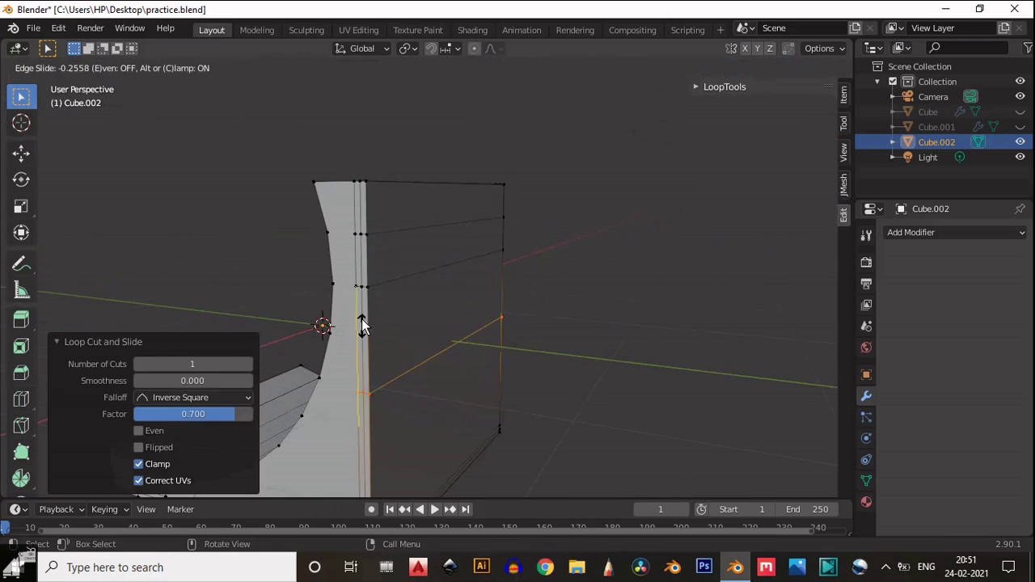
left_click(361, 290)
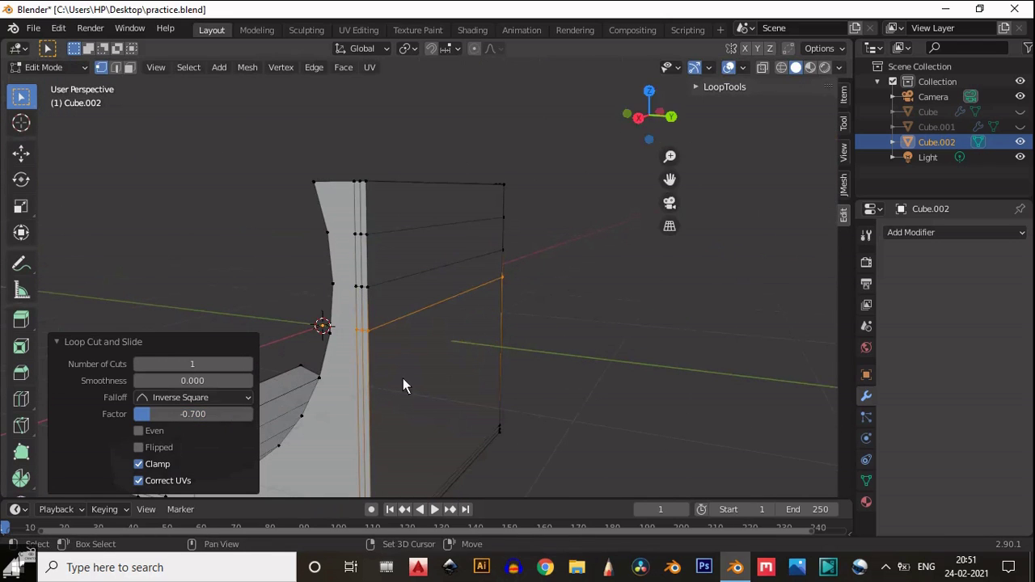
left_click_drag(647, 114, 613, 203)
left_click(649, 113)
key("g")
key("g")
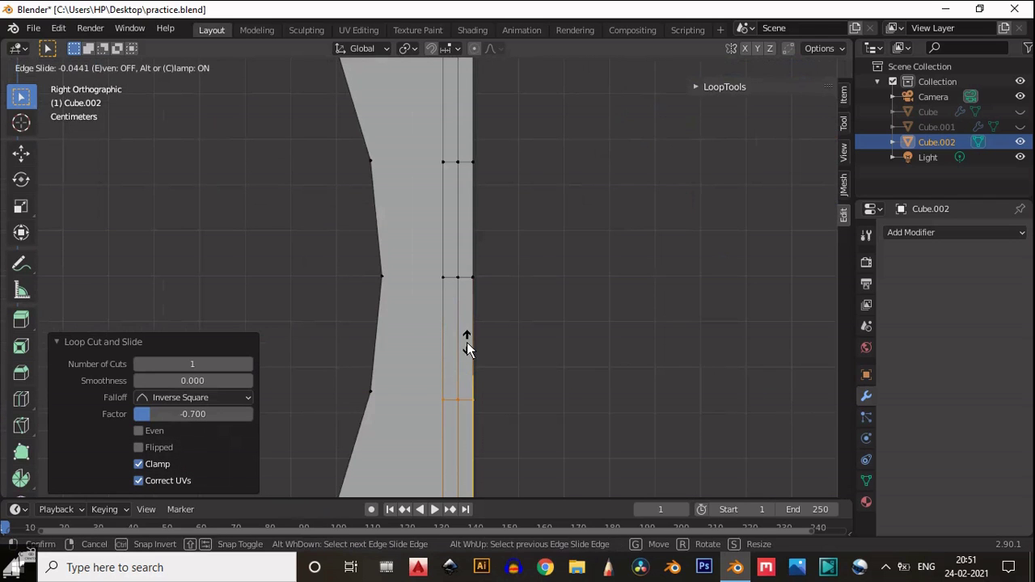
left_click(467, 337)
scroll(458, 453, "down", 2)
middle_click_drag(458, 453, 587, 336)
Add Ctrl+R loop cuts near the outer edges of the upright and the base.
key("ctrl+r")
left_click(587, 336)
left_click(602, 267)
middle_click_drag(603, 267, 458, 437)
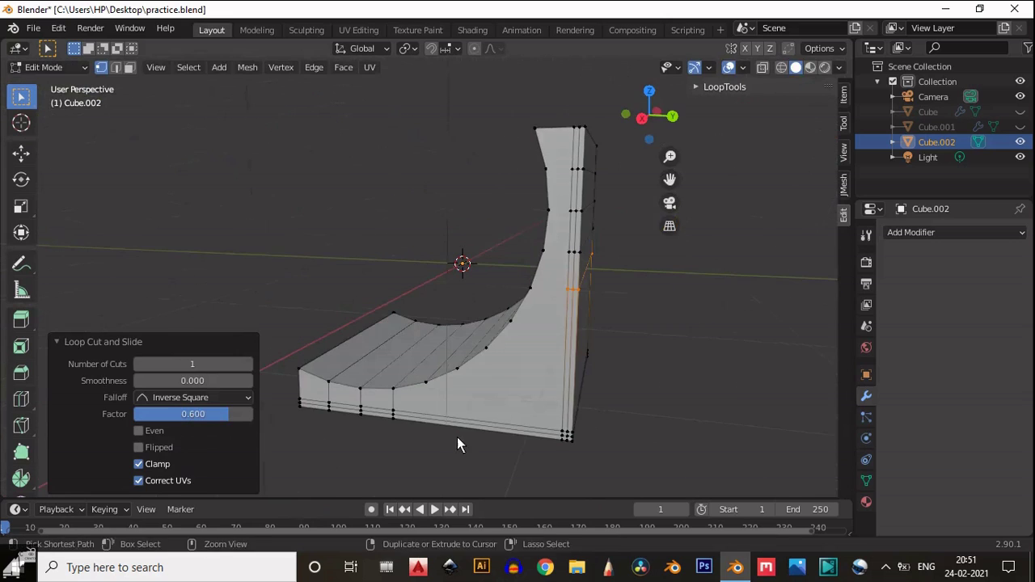
key("ctrl+r")
left_click(444, 432)
left_click(400, 423)
key("g")
key("g")
right_click(480, 419)
left_click(595, 342)
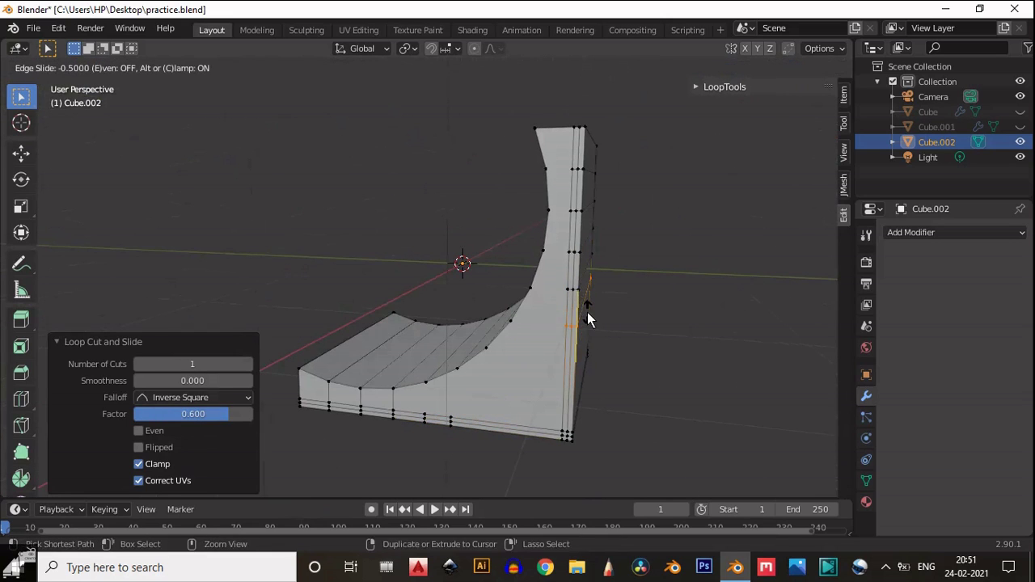
left_click(589, 318)
In side view, edge-slide two bottom edges of the base into place.
middle_click_drag(589, 318, 674, 143)
scroll(594, 359, "up", 2)
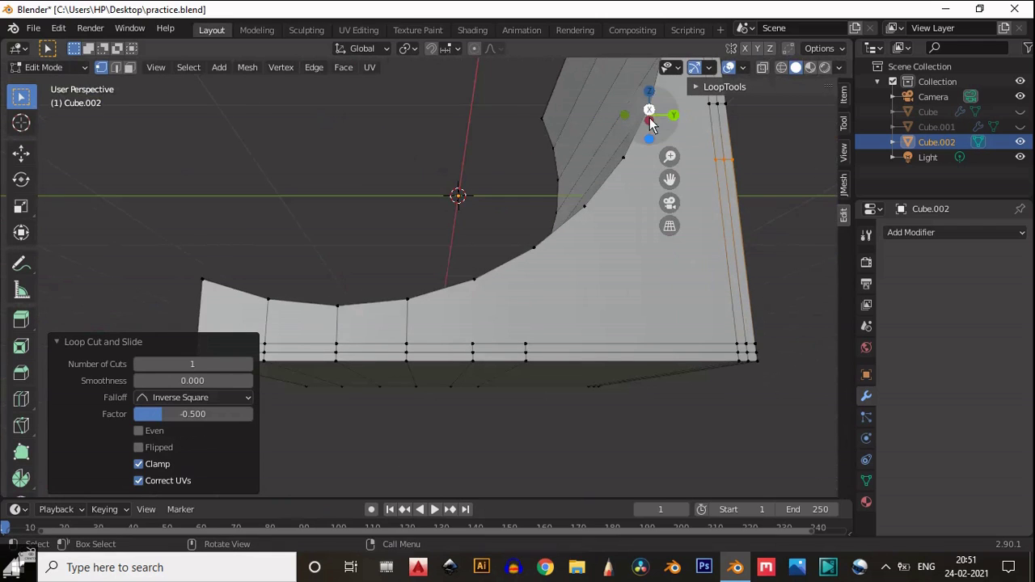
middle_click_drag(610, 259, 635, 103)
key("KP_3")
left_click(491, 315, "alt")
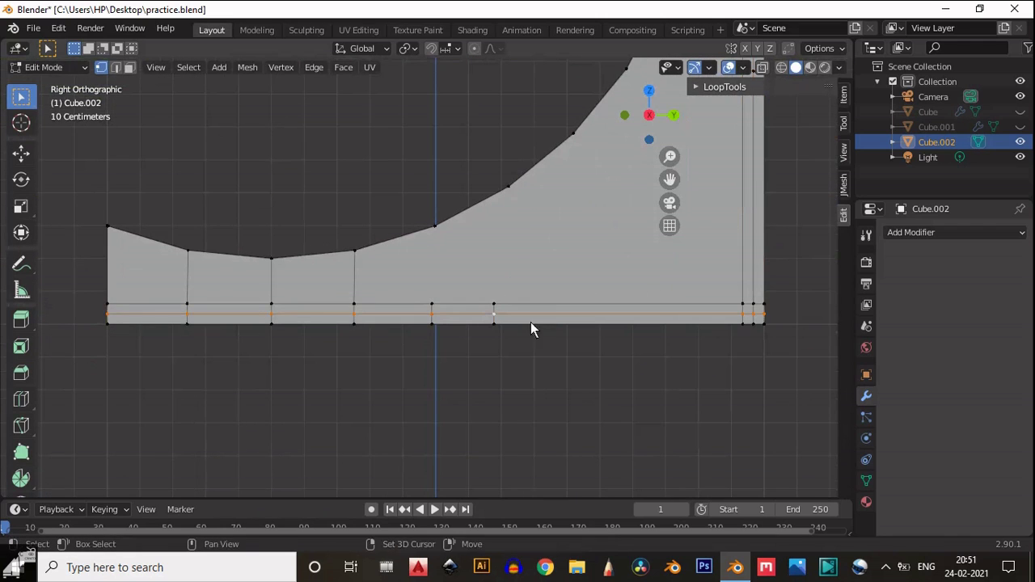
left_click(496, 321, "alt")
key("g")
key("g")
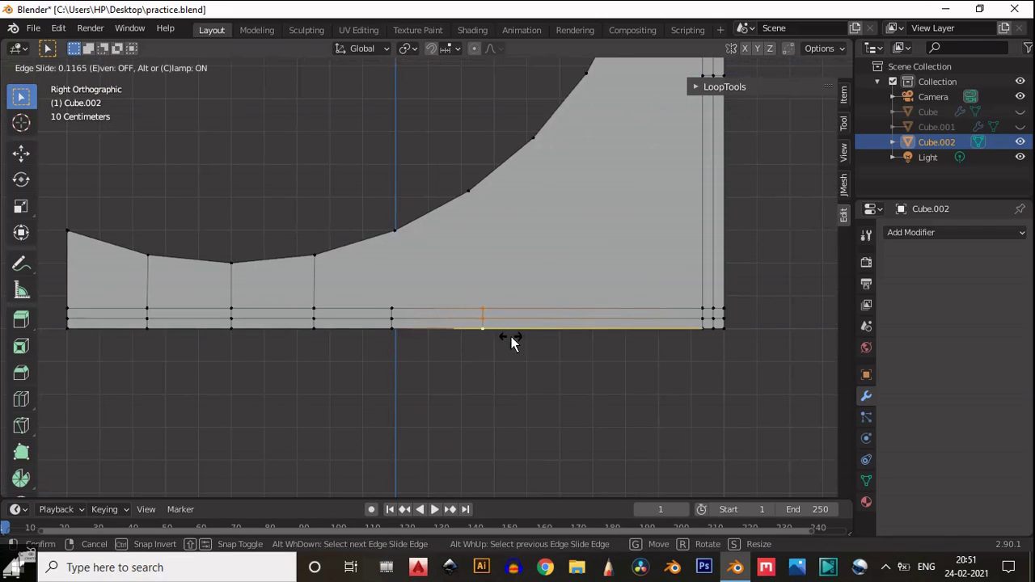
left_click(511, 341)
left_click(389, 322, "alt")
key("g")
key("g")
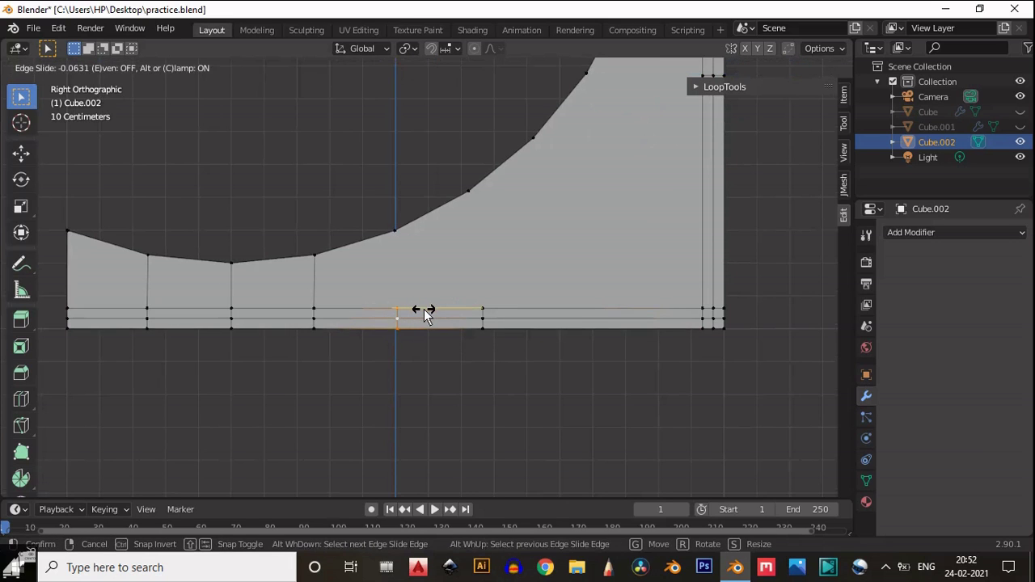
left_click(424, 309)
middle_click_drag(424, 309, 407, 285)
Join a first vertex pair on the curved part with a new edge.
right_click(407, 286)
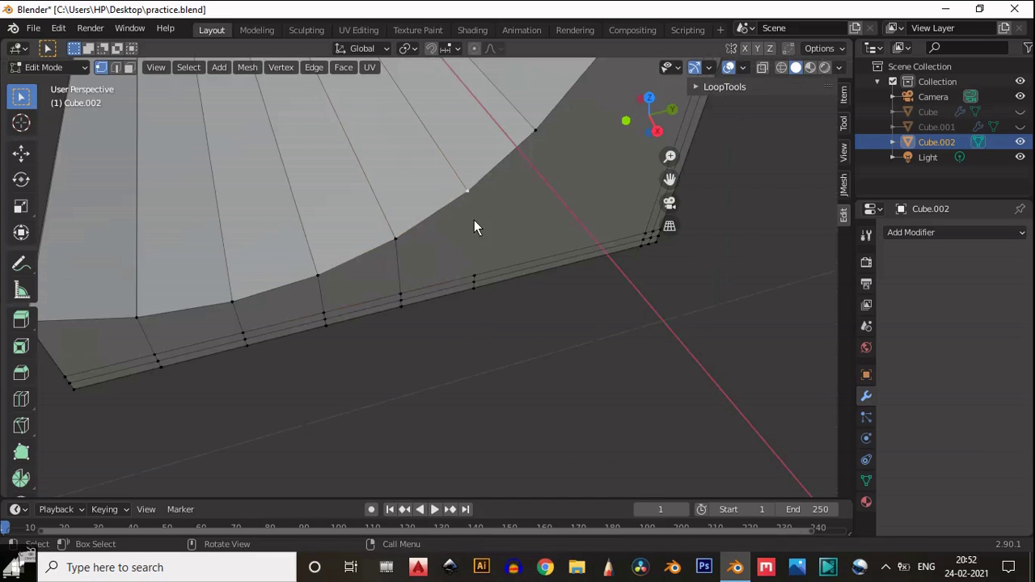
right_click(475, 241)
middle_click_drag(519, 327, 429, 406)
left_click(481, 331, "shift")
right_click(481, 331)
left_click(460, 304)
Connect three more selected vertex pairs across the curve with Connect Vertex Path.
middle_click_drag(467, 443, 435, 321, "shift")
right_click(447, 301)
left_click(443, 273)
right_click(459, 324)
left_click(458, 278)
middle_click_drag(453, 429, 455, 327, "shift")
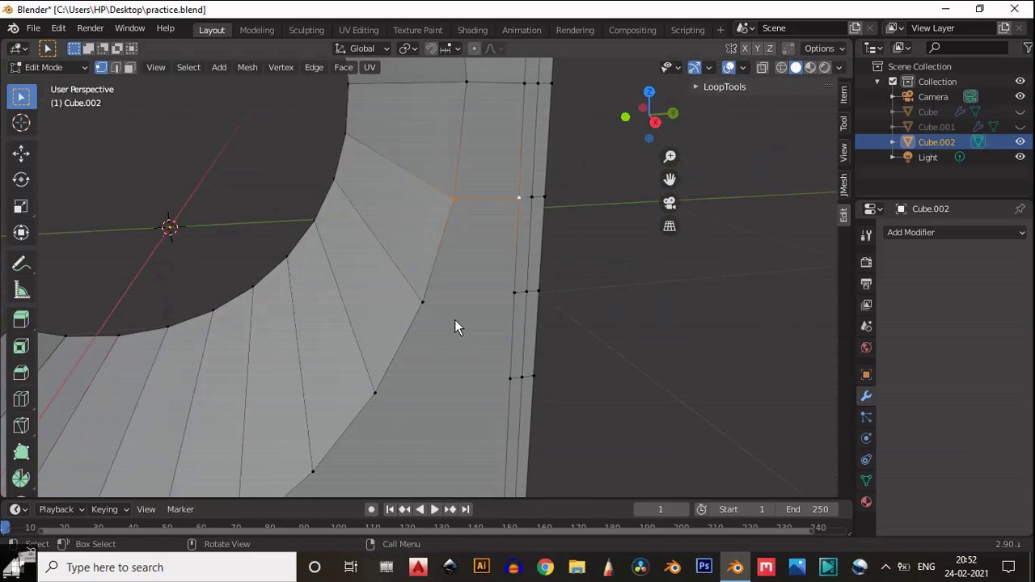
right_click(499, 299)
left_click(484, 276)
Connect another vertex pair and link the corner vertex with a new edge.
middle_click_drag(473, 377, 415, 270)
left_click(467, 263, "shift")
right_click(467, 263)
left_click(457, 257)
left_click(473, 382, "shift")
right_click(473, 382)
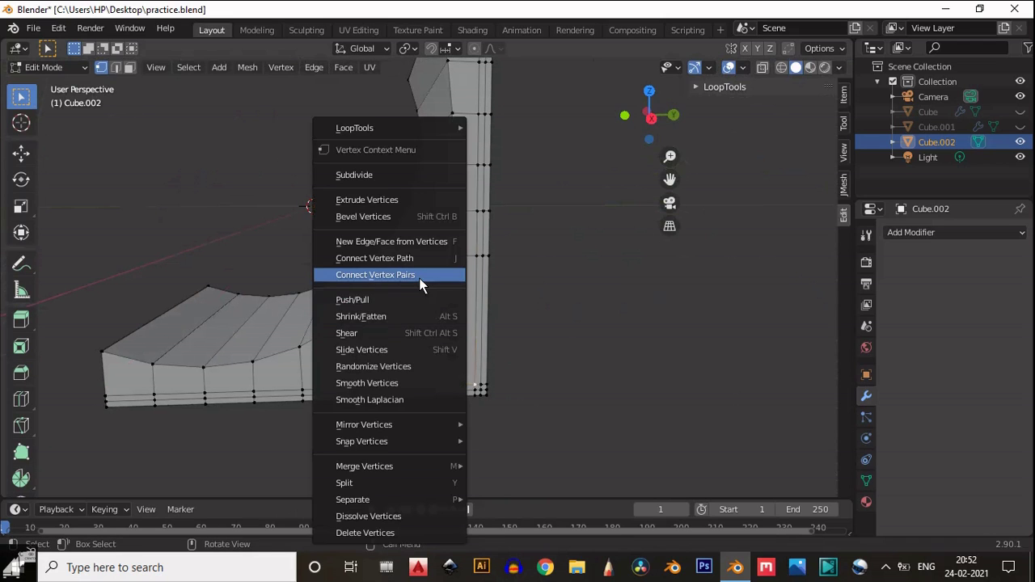
left_click(393, 270)
middle_click_drag(472, 382, 445, 332)
Add a centred edge loop and a second loop at factor 0.300 through the curve.
key("ctrl+r")
left_click(476, 354)
right_click(476, 350)
left_click(432, 321)
left_click(487, 342)
scroll(488, 342, "up", 3)
right_click(446, 328)
left_click(439, 275)
scroll(389, 381, "down", 5)
scroll(388, 381, "up", 4)
middle_click_drag(388, 381, 472, 254)
Add another edge loop and slide it to factor 0.232.
key("ctrl+r")
left_click(466, 266)
right_click(466, 266)
key("g")
key("g")
left_click(483, 257)
Connect further selected vertices with new edge paths.
left_click(590, 264, "shift")
right_click(530, 249)
left_click(531, 250)
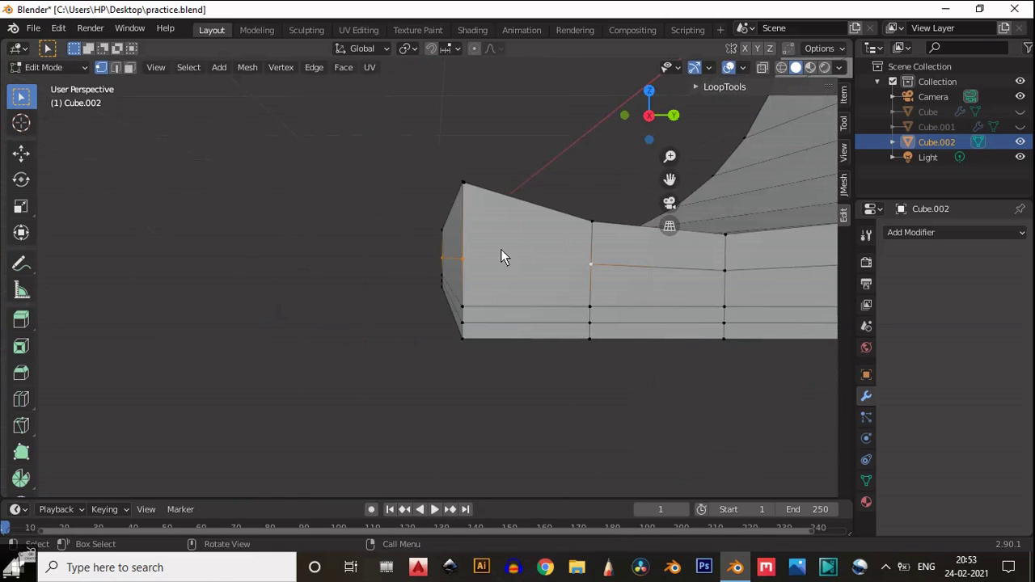
right_click(557, 253)
left_click(557, 253)
middle_click_drag(557, 252, 593, 298)
Place a vertical loop cut across the curved surface.
left_click_drag(655, 113, 385, 354)
key("ctrl+r")
left_click(414, 266)
Leave the vertical loop centred, select the whole mesh and run Mesh > Symmetrize.
right_click(417, 269)
middle_click_drag(444, 259, 494, 291)
key("a")
left_click(247, 67)
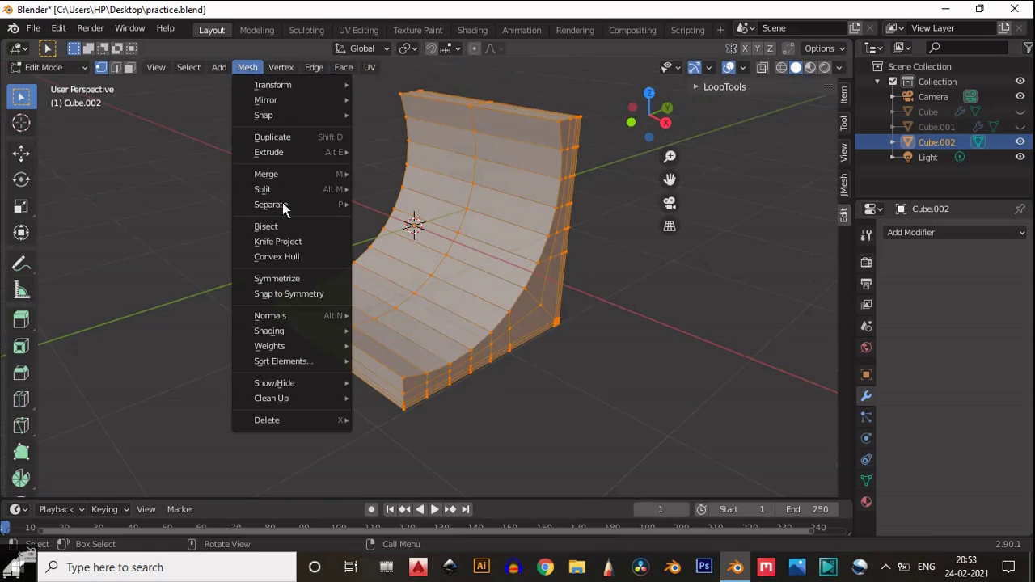
left_click(297, 279)
middle_click_drag(307, 291, 516, 284)
scroll(515, 284, "up", 3)
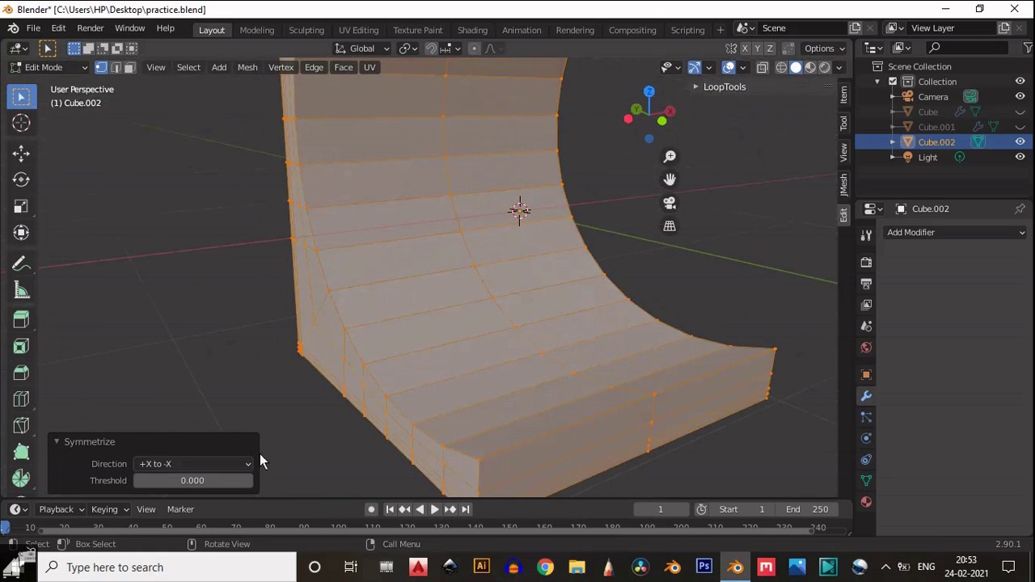
Set the symmetrize direction to -X to +X and add a Subdivision Surface modifier.
left_click(243, 464)
left_click(230, 435)
middle_click_drag(428, 370, 321, 447)
left_click(242, 463)
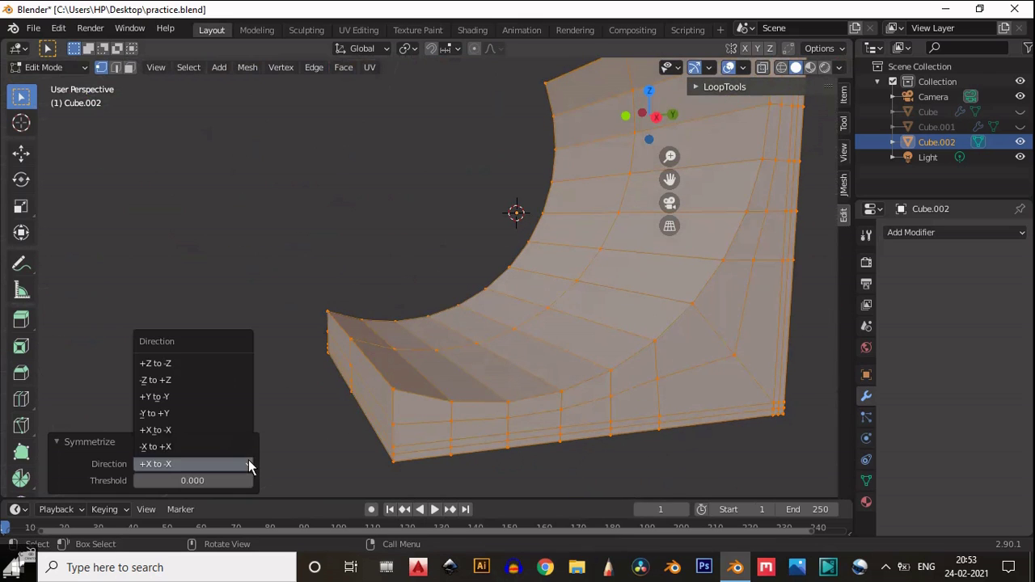
left_click(238, 447)
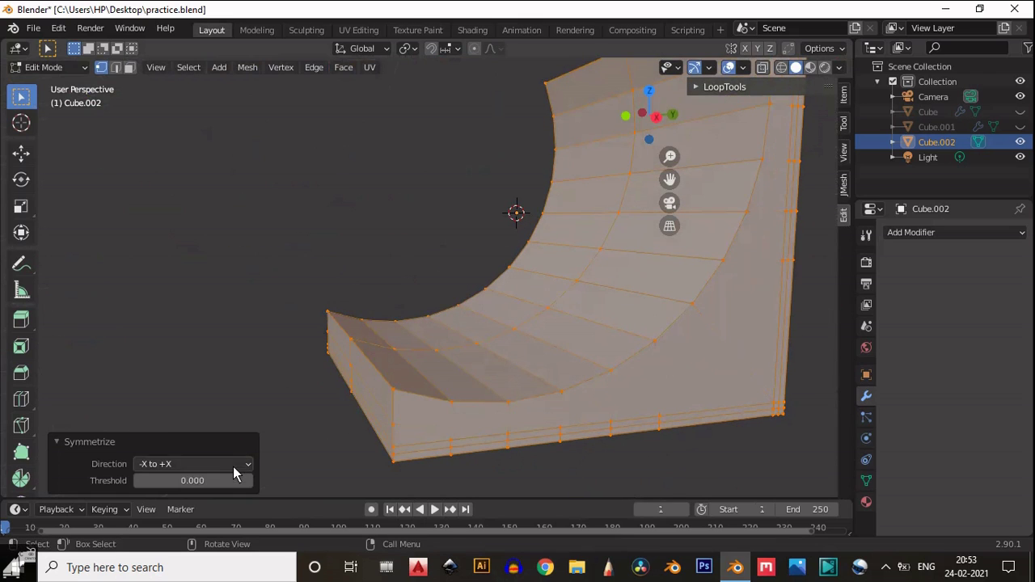
left_click(235, 464)
left_click(238, 430)
middle_click_drag(497, 381, 416, 376)
left_click(955, 232)
Add a Subdivision Surface modifier with viewport level 2 and cut an edge loop near the curved corner.
left_click(729, 482)
scroll(440, 338, "up", 3)
key("ctrl+r")
left_click(415, 376)
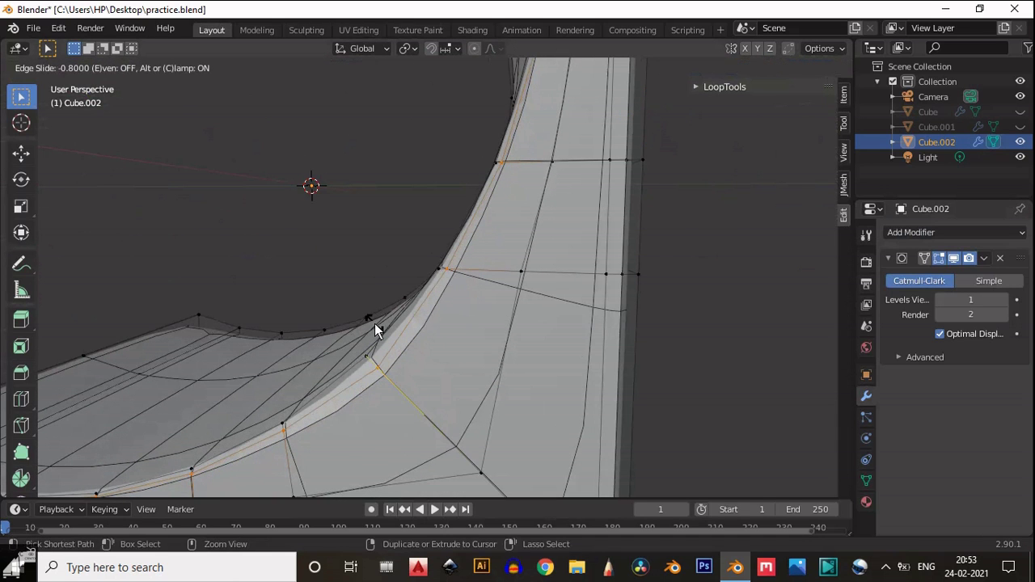
left_click(369, 322)
scroll(411, 359, "down", 5)
middle_click_drag(410, 359, 380, 368)
left_click(1003, 300)
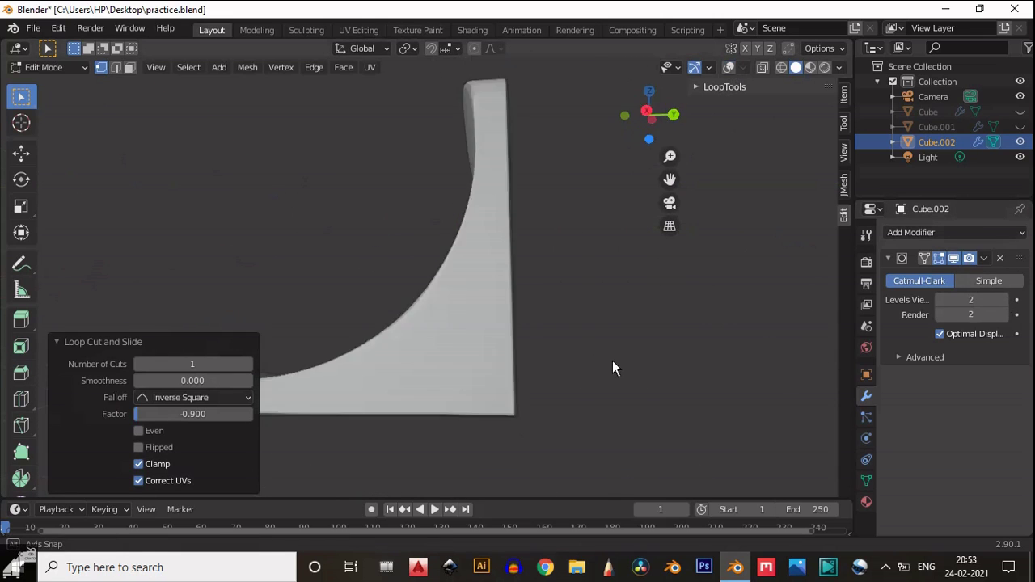
Cut another edge loop and set its slide factor to -0.8.
middle_click_drag(612, 361, 520, 342)
key("ctrl+r")
left_click(504, 303)
left_click(552, 327)
scroll(518, 332, "up", 4)
left_click(158, 407)
type("-0.8")
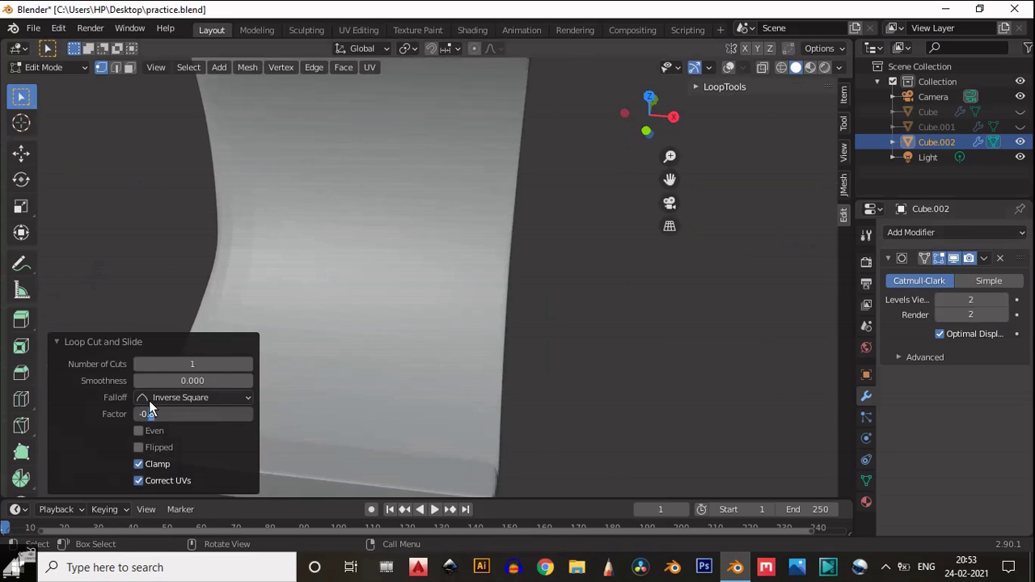
key("Return")
Turn on the wireframe overlay and change the loop's slide factor to 0.9.
scroll(412, 308, "down", 3)
middle_click_drag(412, 309, 733, 69)
left_click(729, 68)
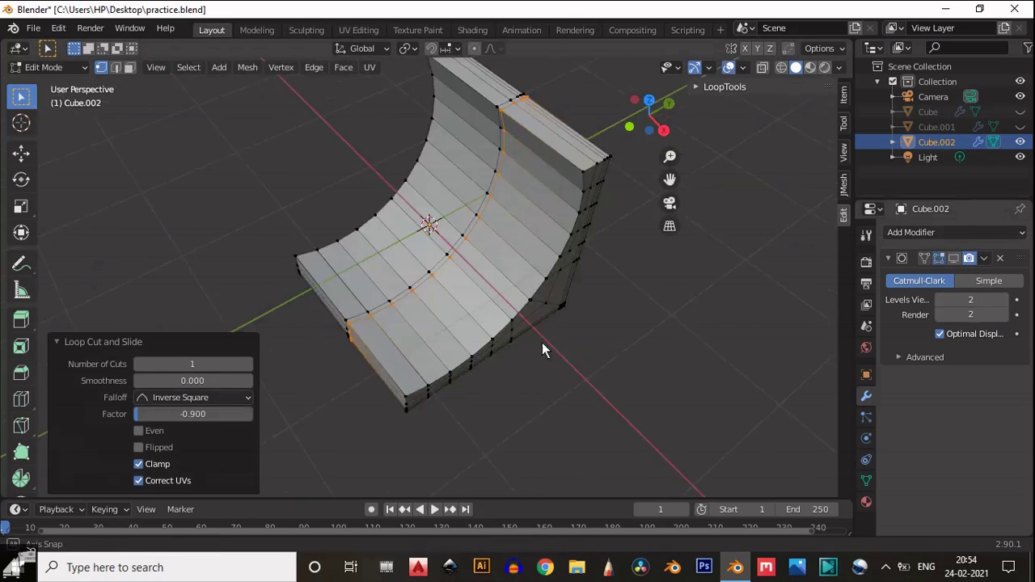
left_click(167, 410)
type("0.9")
key("Return")
Enable On Cage for the subdivision and toggle viewport overlays to inspect the curved mesh.
middle_click_drag(442, 353, 957, 261)
left_click(954, 259)
middle_click_drag(566, 307, 712, 89)
left_click(729, 68)
scroll(490, 352, "up", 6)
middle_click_drag(491, 351, 523, 347)
scroll(521, 314, "down", 4)
left_click(955, 258)
left_click(729, 67)
scroll(523, 344, "up", 5)
middle_click_drag(426, 372, 388, 319)
Cut an edge loop near the bracket's top edge.
key("ctrl+r")
left_click(365, 291)
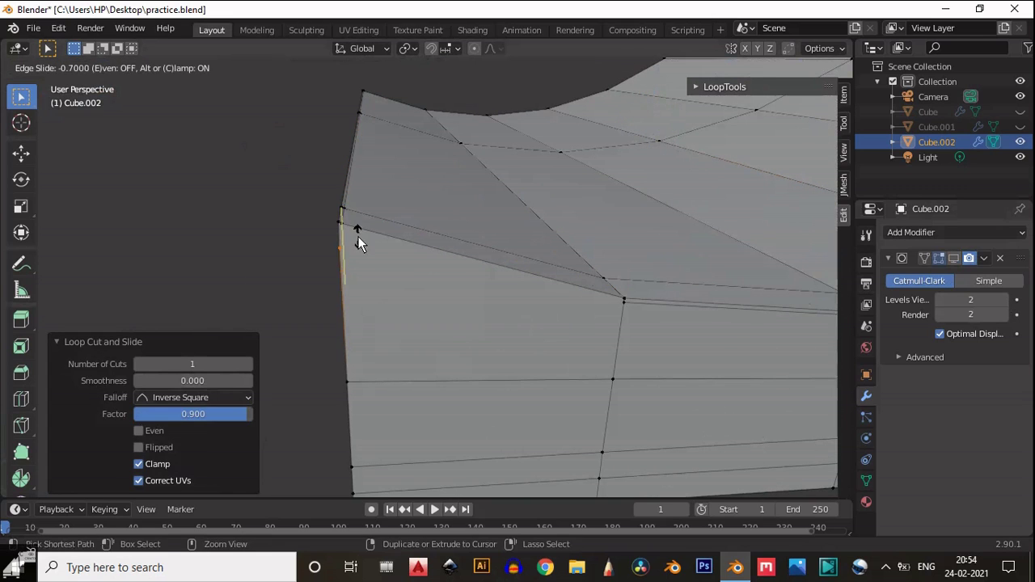
left_click(359, 226)
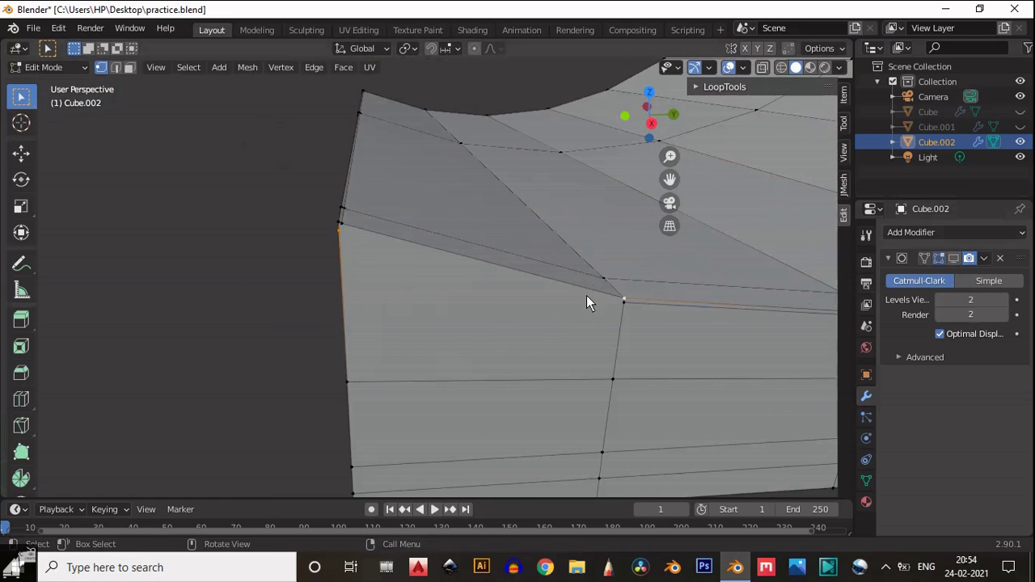
middle_click_drag(548, 320, 358, 253)
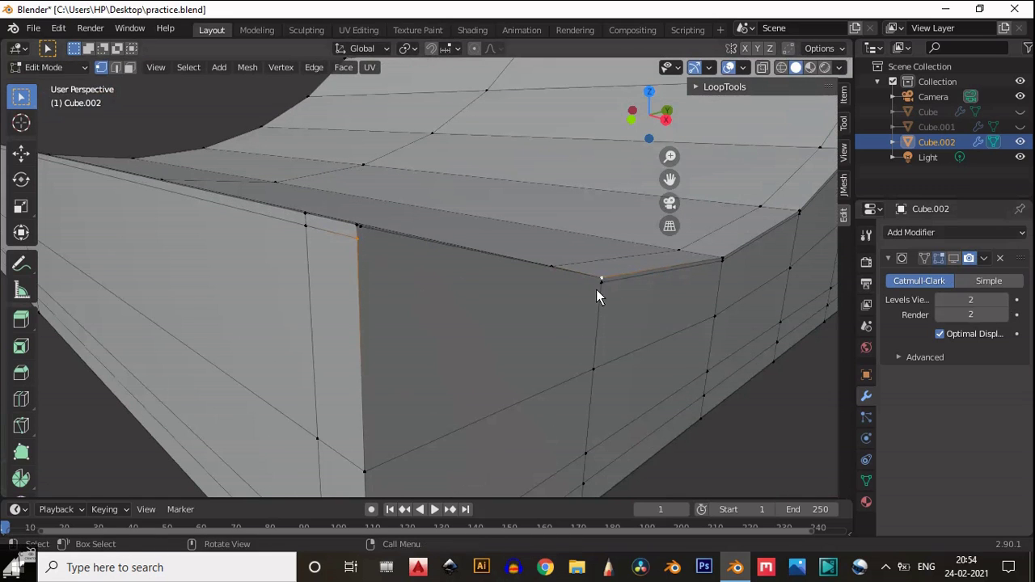
right_click(579, 278)
left_click(579, 272)
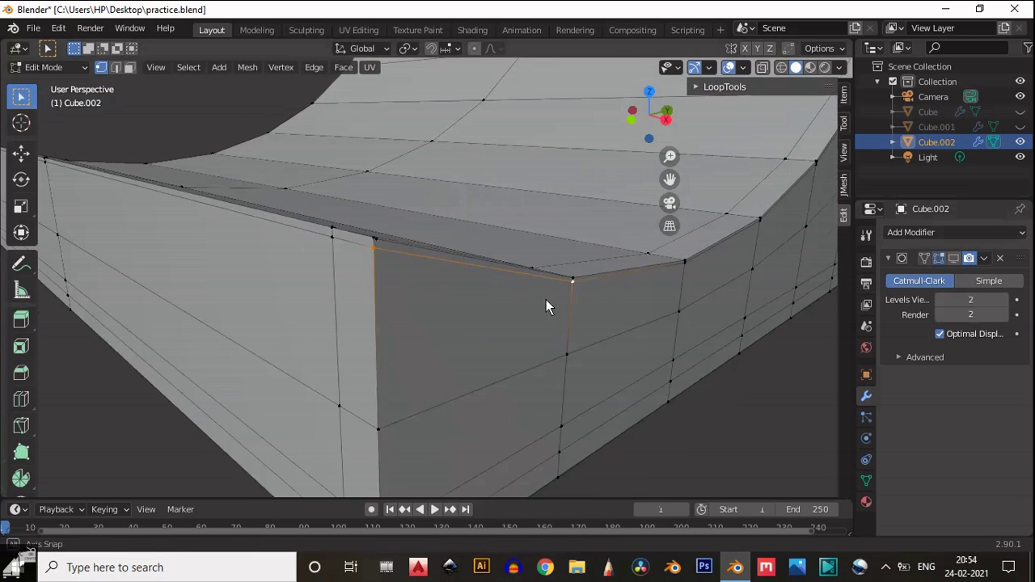
middle_click_drag(546, 299, 374, 481)
scroll(391, 326, "up", 5)
middle_click_drag(409, 369, 329, 397)
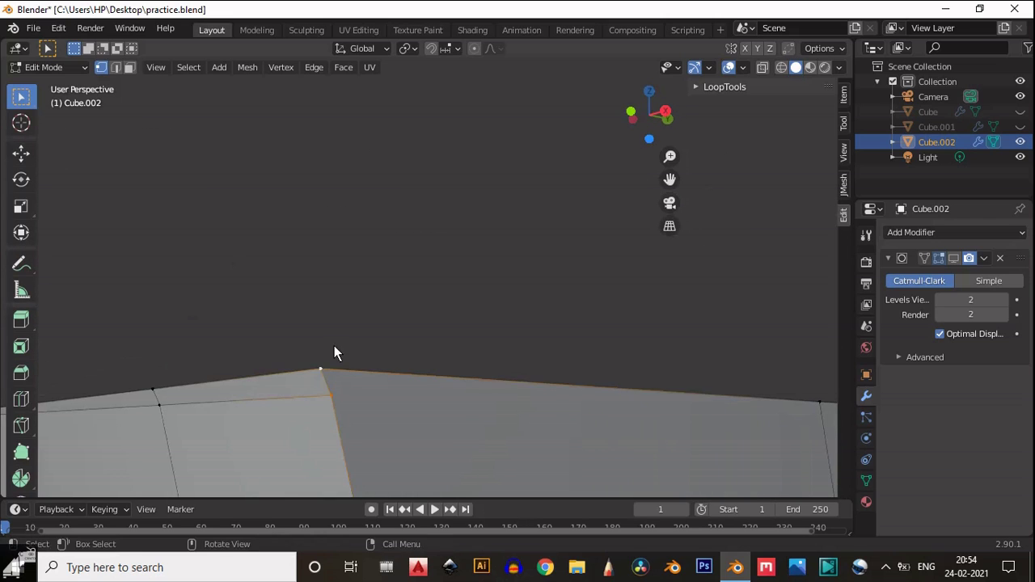
middle_click_drag(338, 351, 298, 368)
Merge three sets of corner vertices with Merge At Last.
key("m")
left_click(300, 365)
left_click(444, 386, "shift")
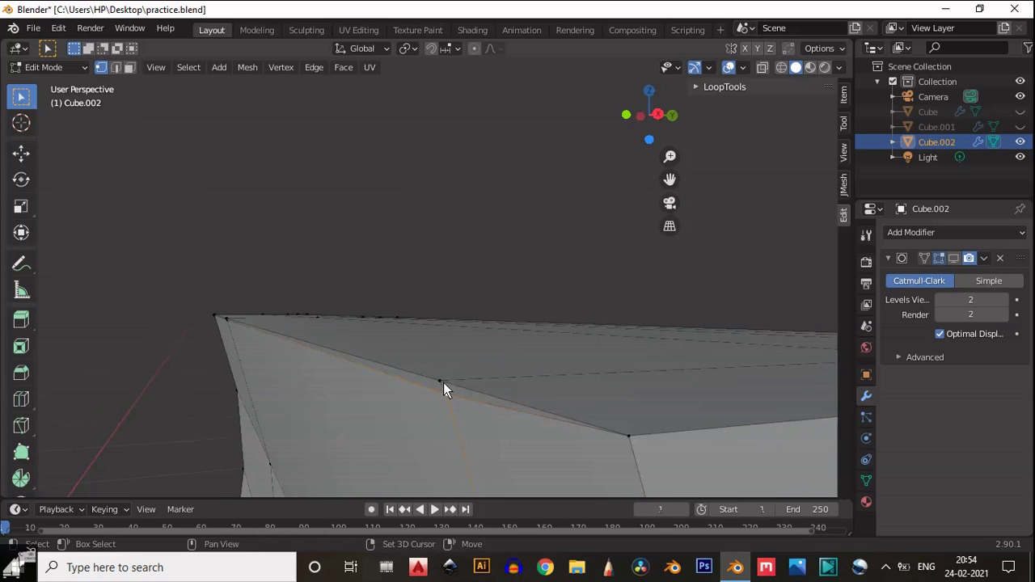
key("m")
left_click(443, 383)
middle_click_drag(471, 331, 352, 402)
key("m")
left_click(354, 400)
Merge the remaining edge vertex pairs At Last, redoing one undone merge.
middle_click_drag(411, 344, 458, 343)
scroll(540, 298, "up", 3)
left_click(596, 227)
left_click(585, 225, "shift")
middle_click_drag(585, 224, 414, 311)
key("m")
left_click(414, 305)
key("ctrl+z")
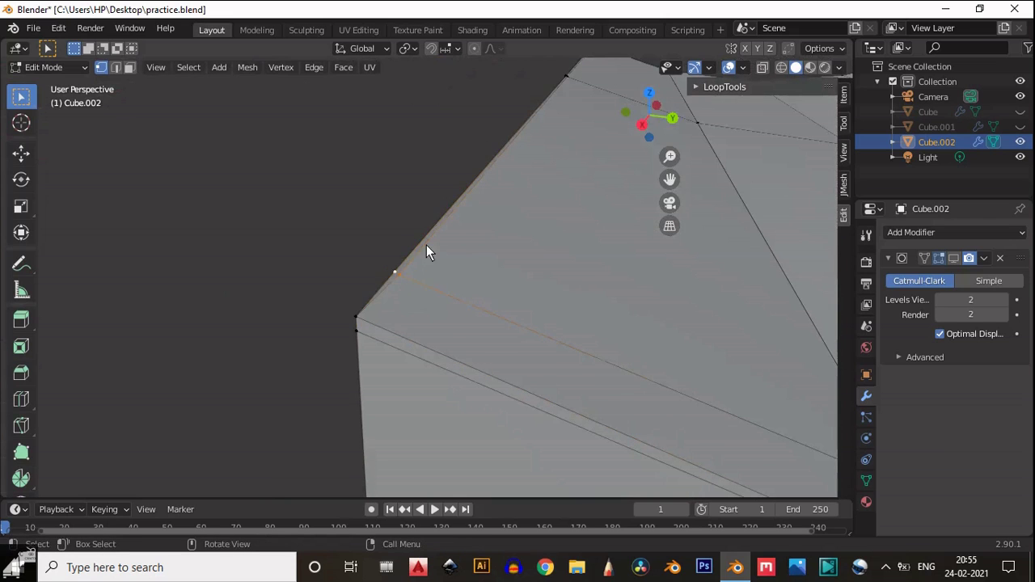
key("m")
left_click(427, 245)
middle_click_drag(498, 280, 448, 242)
key("m")
left_click(429, 294)
Add an edge loop across the top face and connect a vertex pair with a new edge.
key("ctrl+r")
left_click(445, 237)
left_click(398, 230)
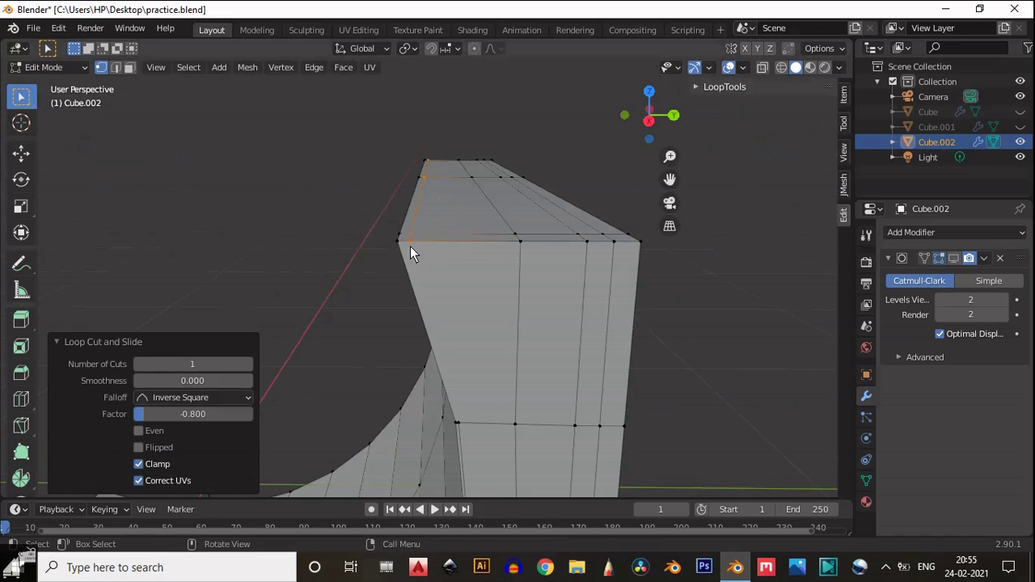
left_click(464, 411)
right_click(444, 303)
left_click(444, 275)
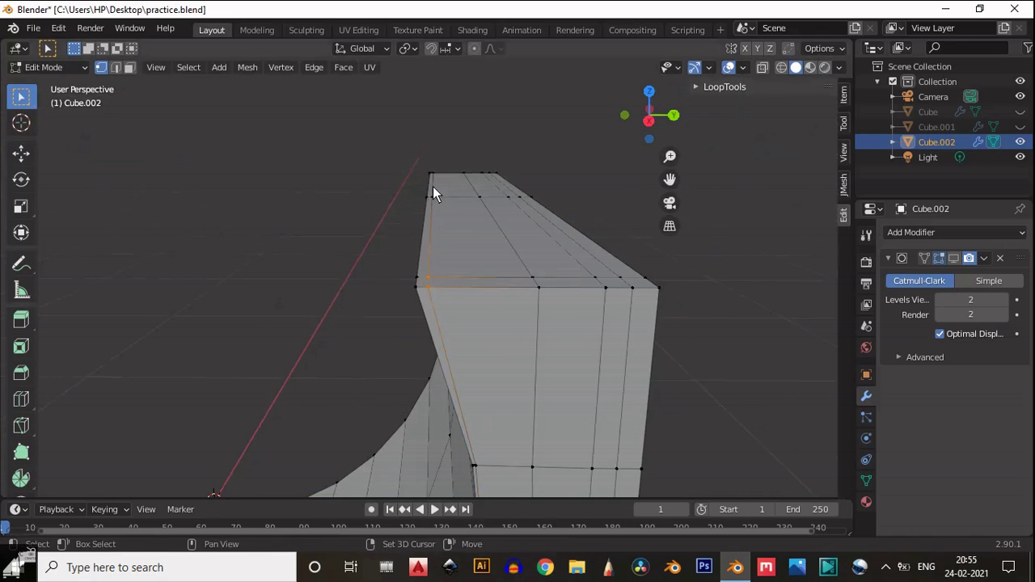
key("g")
key("g")
left_click(463, 231)
middle_click_drag(461, 230, 439, 377)
Select the whole mesh and symmetrize it from +X to -X.
key("a")
key("KP_Decimal")
left_click(248, 67)
left_click(278, 278)
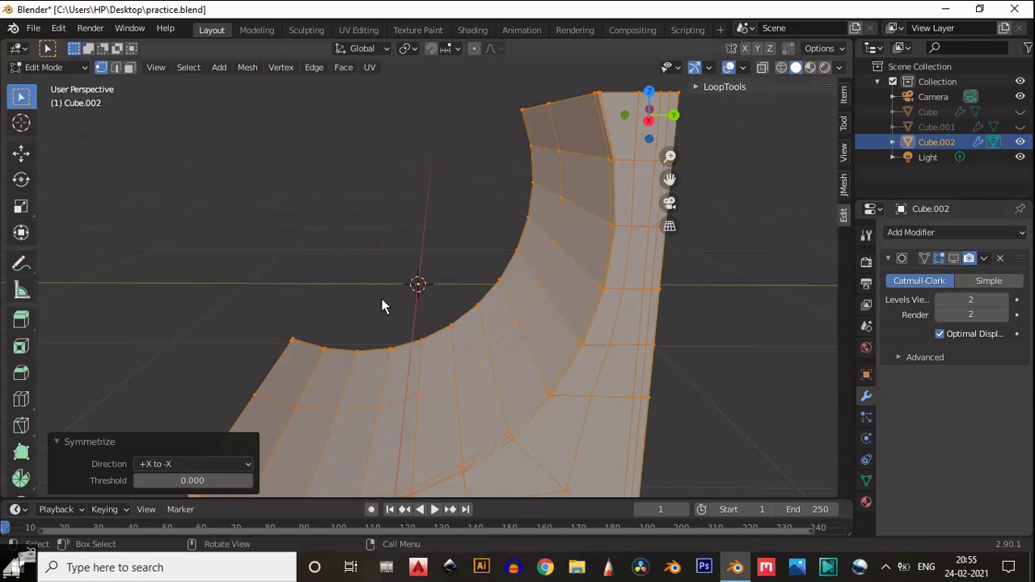
middle_click_drag(381, 303, 537, 307)
scroll(595, 265, "down", 4)
middle_click_drag(596, 264, 297, 212)
scroll(297, 212, "up", 3)
scroll(297, 212, "up", 2)
middle_click_drag(326, 275, 418, 300)
scroll(418, 300, "up", 2)
Show the subdivision in the viewport, return to Object Mode and shade the bracket smooth.
left_click(954, 258)
mouse_move(358, 219)
middle_mouse_down()
mouse_move(134, 233)
mouse_move(566, 121)
middle_mouse_up()
left_click(729, 67)
middle_click_drag(566, 162, 484, 221)
key("Tab")
right_click(418, 170)
left_click(418, 170)
scroll(480, 241, "down", 3)
Show overlays and enter Edit Mode in edge select with everything deselected.
scroll(523, 255, "up", 4)
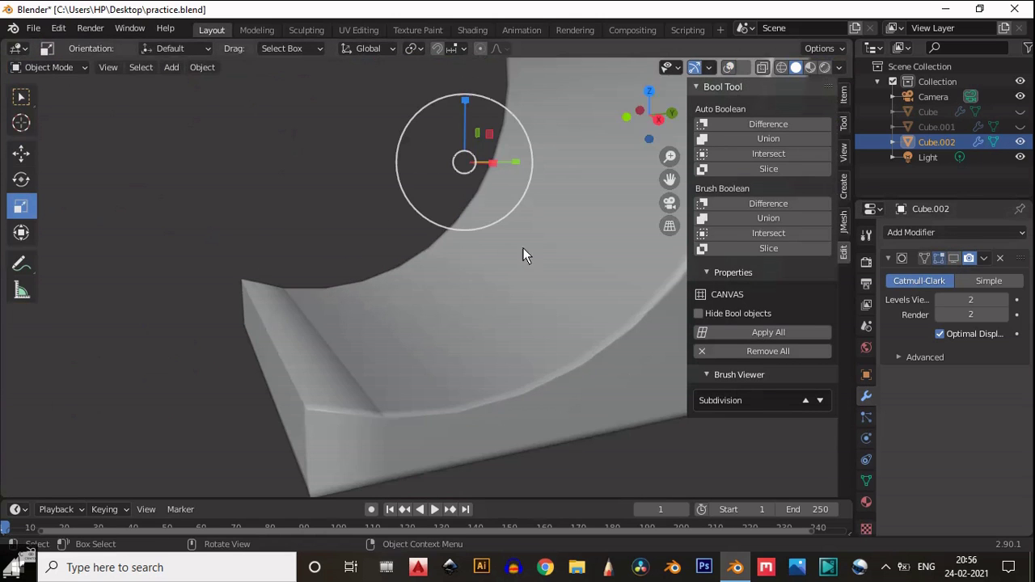
left_click(727, 68)
middle_click_drag(343, 212, 390, 194)
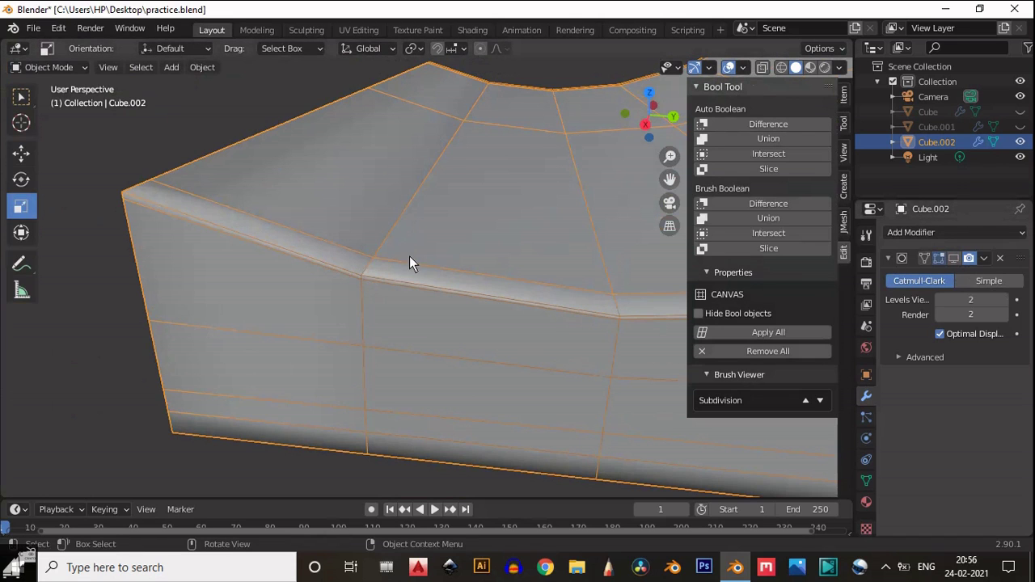
key("Tab")
scroll(411, 271, "up", 3)
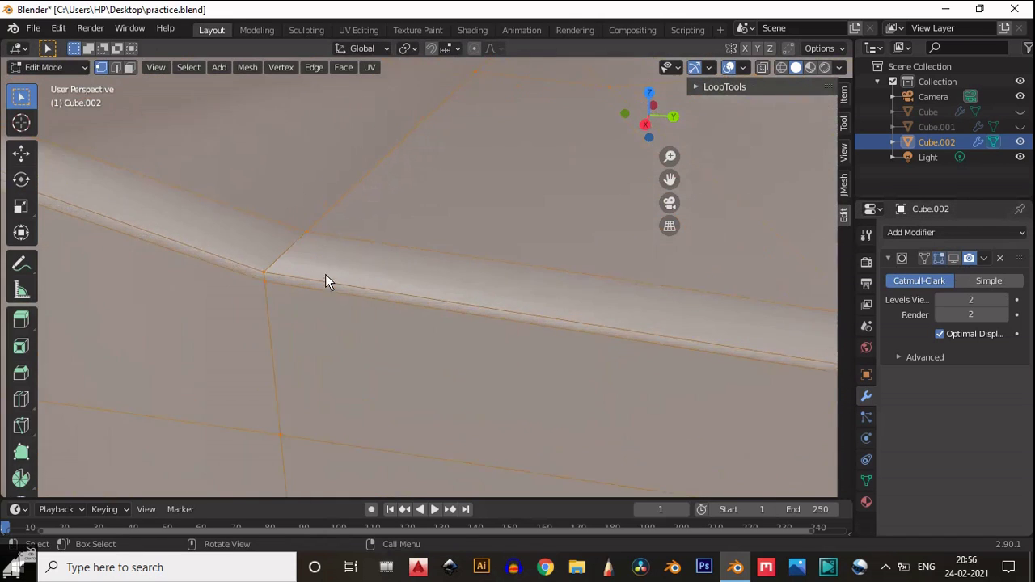
key("2")
key("alt+a")
middle_click_drag(230, 243, 435, 306)
Select the stray edge loop at the bevel and dissolve it.
key("ctrl+x")
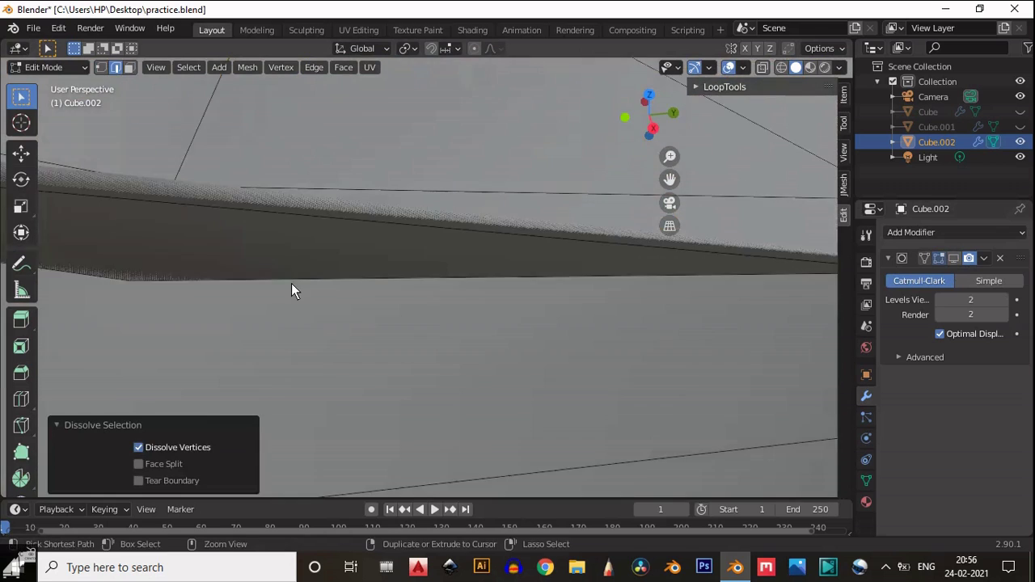
scroll(404, 253, "down", 4)
left_click(406, 244, "alt")
key("ctrl+x")
scroll(413, 339, "up", 4)
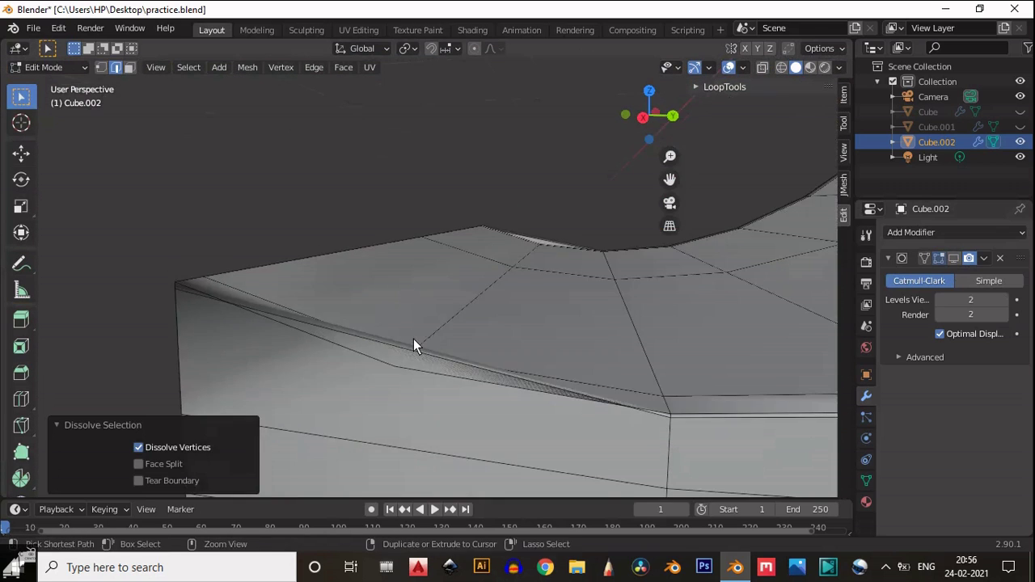
scroll(413, 339, "up", 3)
scroll(533, 303, "up", 2)
In vertex mode with X-ray on, merge the two stray vertices near the curved edge at center.
key("1")
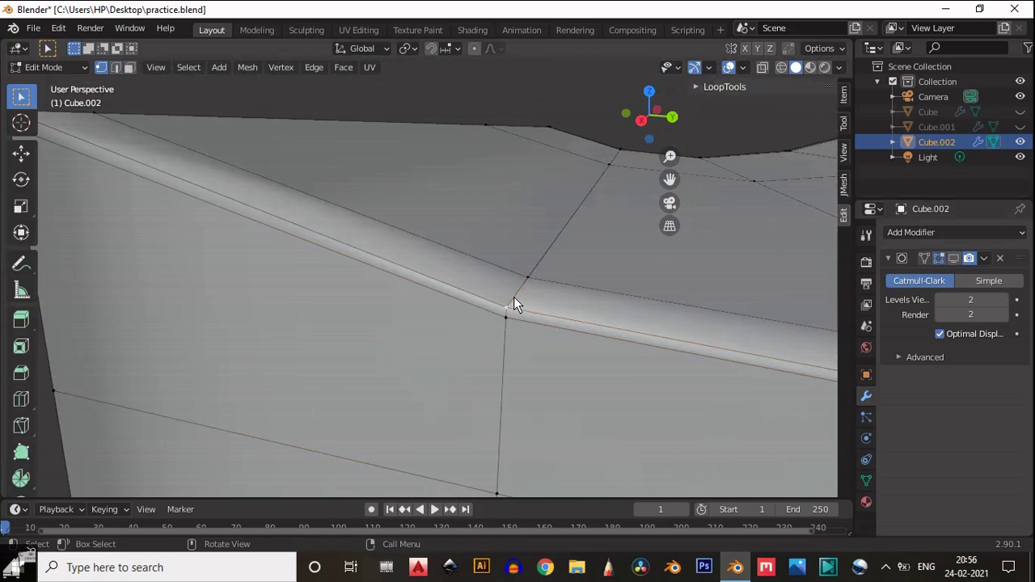
key("g")
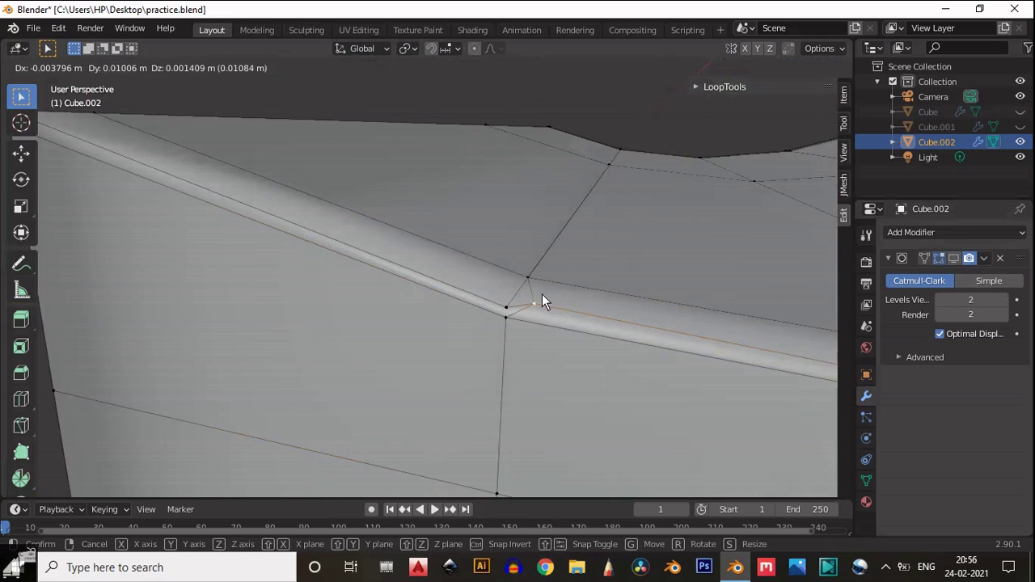
right_click(542, 294)
mouse_move(485, 312)
middle_mouse_down()
mouse_move(459, 302)
mouse_move(747, 69)
middle_mouse_up()
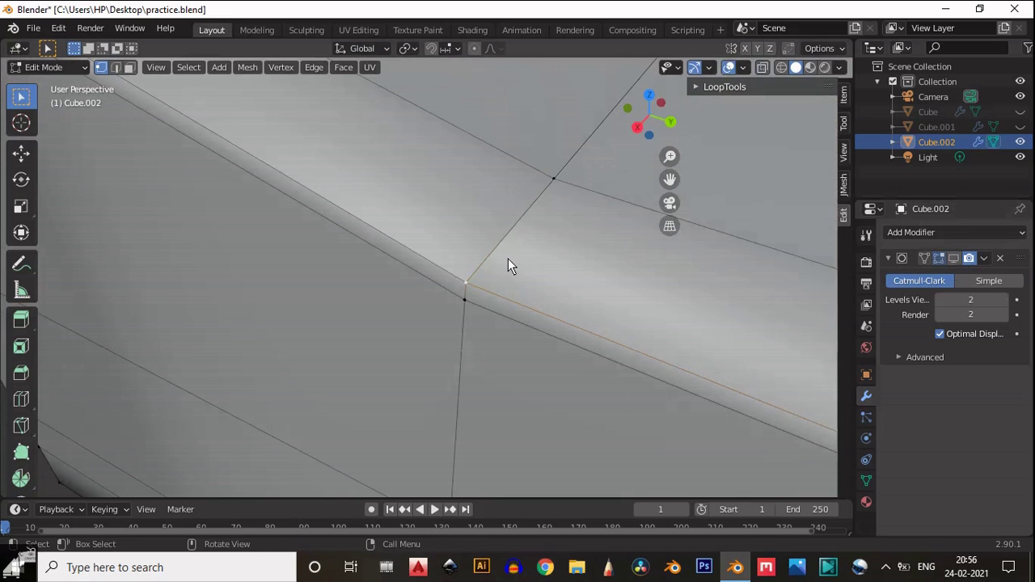
left_click(763, 67)
key("m")
Turn X-ray off and pick a viewport shading mode from the Z menu.
middle_click_drag(688, 105, 566, 243)
key("alt+z")
scroll(307, 219, "down", 5)
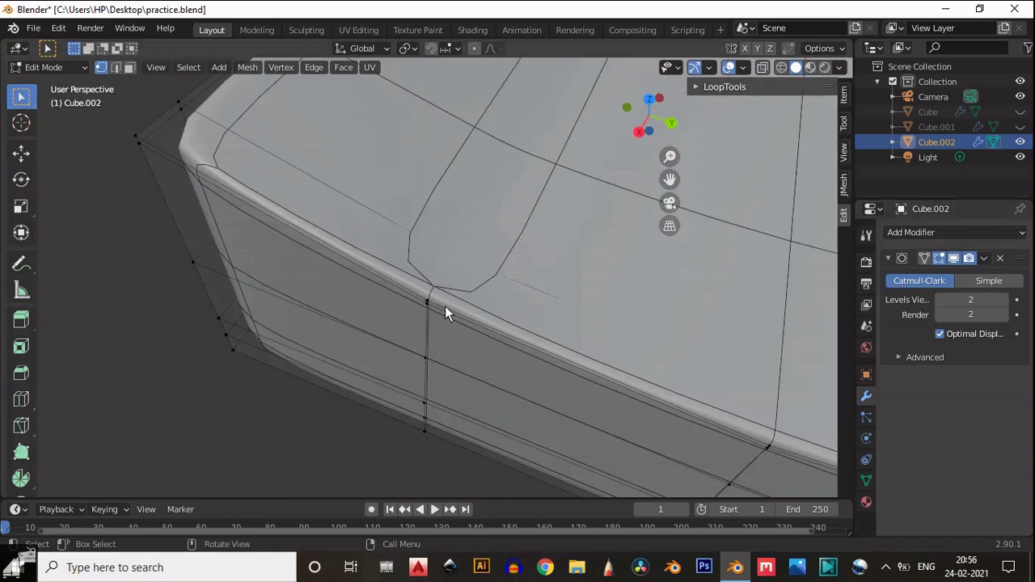
scroll(444, 216, "up", 5)
key("z")
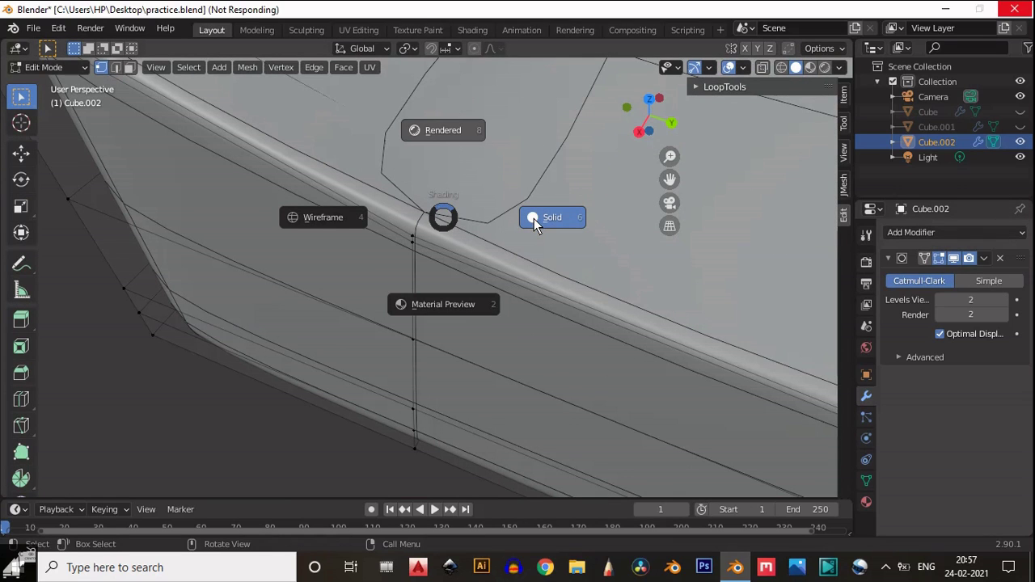
left_click(536, 218)
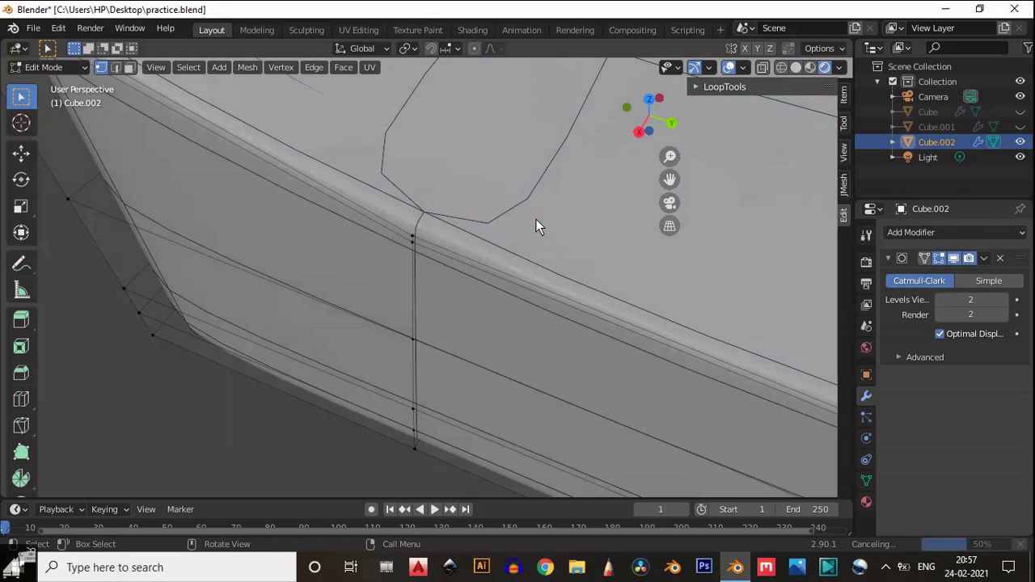
Select the whole mesh and symmetrize it from +X to -X.
key("a")
left_click(247, 67)
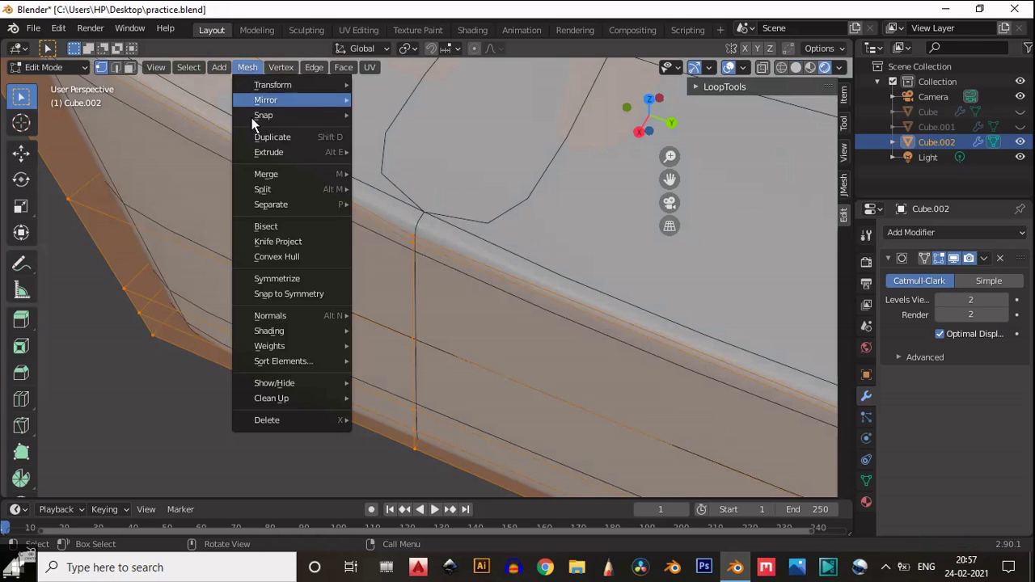
left_click(274, 276)
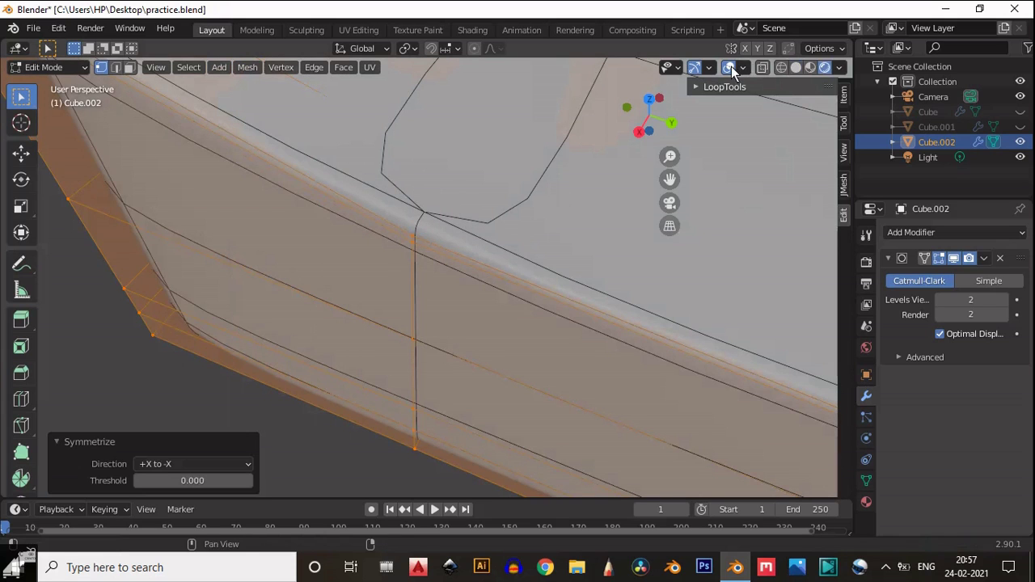
key("shift+alt+z")
mouse_move(376, 265)
middle_mouse_down()
mouse_move(481, 185)
mouse_move(475, 275)
middle_mouse_up()
Switch to Solid shading and inspect the mirrored surface from several angles.
left_click(796, 67)
middle_click_drag(395, 232, 453, 246)
scroll(453, 239, "up", 6)
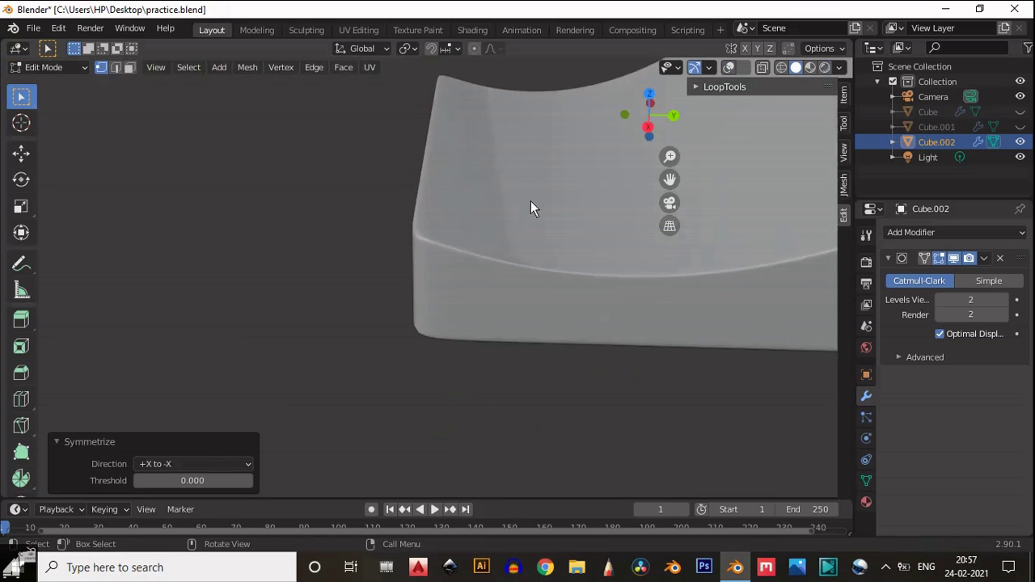
key("shift+alt+z")
middle_click_drag(558, 182, 662, 282)
With the subdivision preview off, dissolve the extra edge loop along the bevel.
key("Tab")
key("Tab")
left_click(956, 260)
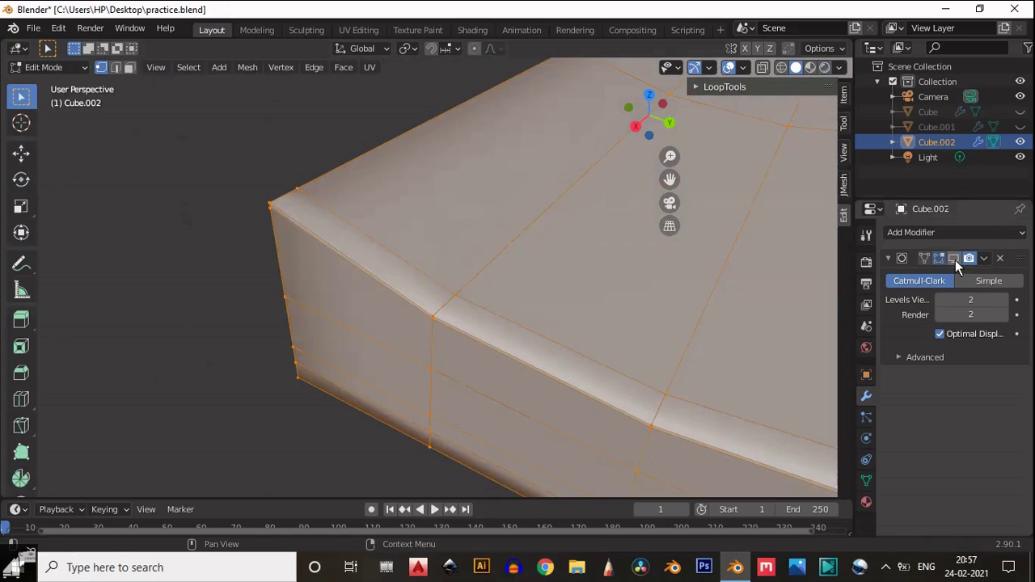
scroll(538, 247, "up", 2)
left_click(535, 245, "alt")
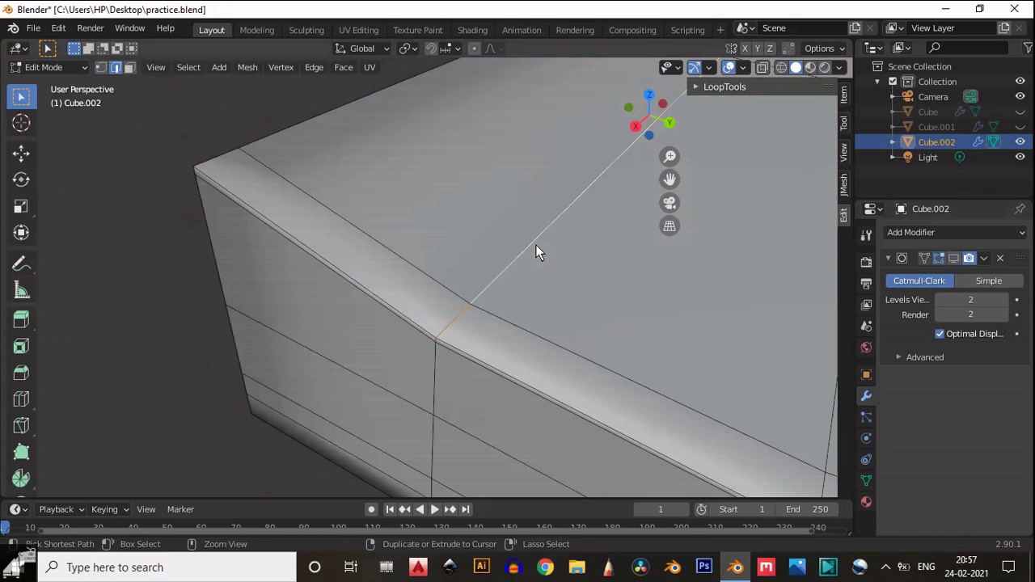
key("ctrl+x")
left_click(501, 265, "alt")
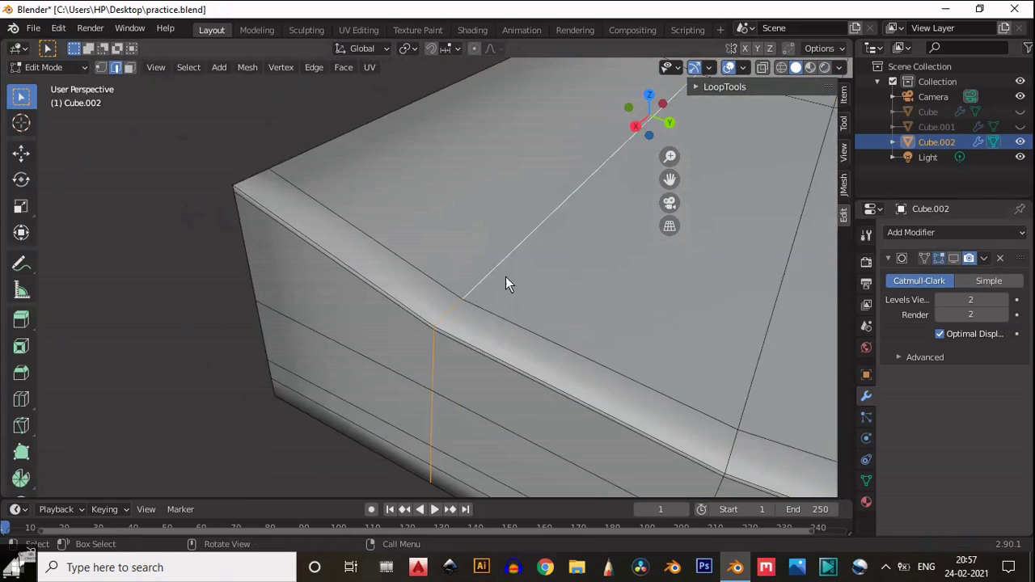
scroll(505, 283, "down", 3)
middle_click_drag(506, 284, 547, 280)
Re-enable the subdivision preview, return to Object Mode and hide overlays to view the smooth bracket.
left_click(955, 259)
key("Tab")
scroll(470, 295, "down", 2)
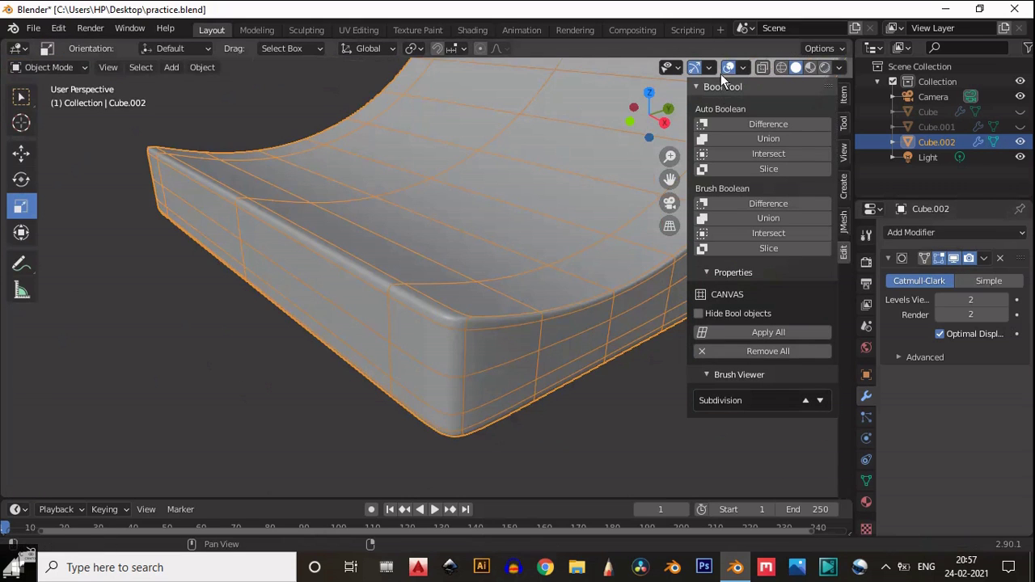
left_click(729, 67)
middle_click_drag(594, 171, 502, 287)
Turn off the subdivision preview and enter Edit Mode in Right view with overlays on.
left_click(953, 257)
left_click(653, 126)
left_click(730, 67)
scroll(356, 270, "up", 5)
key("Tab")
scroll(403, 300, "up", 3)
Add a loop cut near the end of the base, slid to factor 0.8.
key("ctrl+r")
left_click(359, 285)
left_click(351, 193)
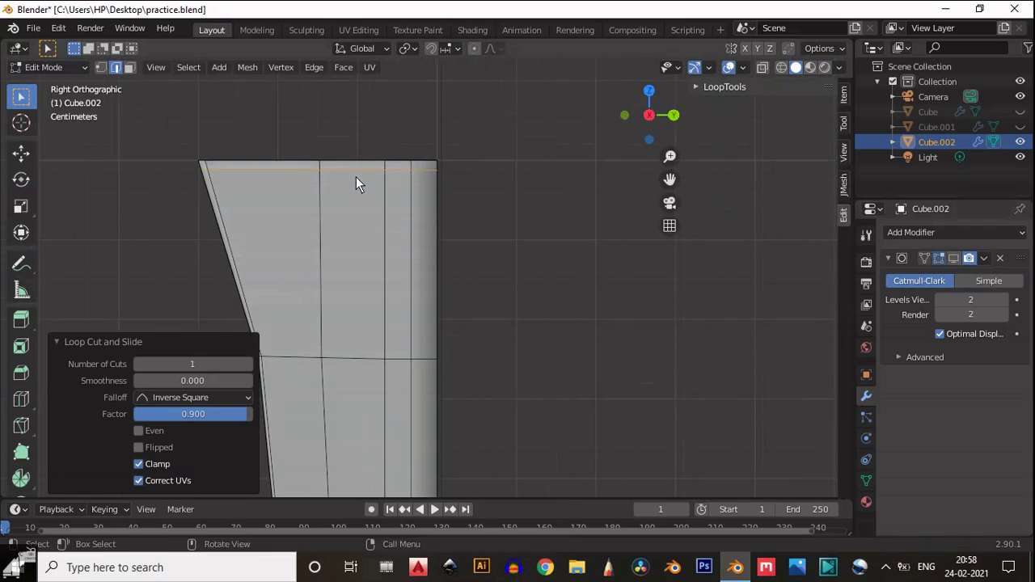
scroll(356, 176, "down", 4)
middle_click_drag(428, 265, 333, 282, "shift")
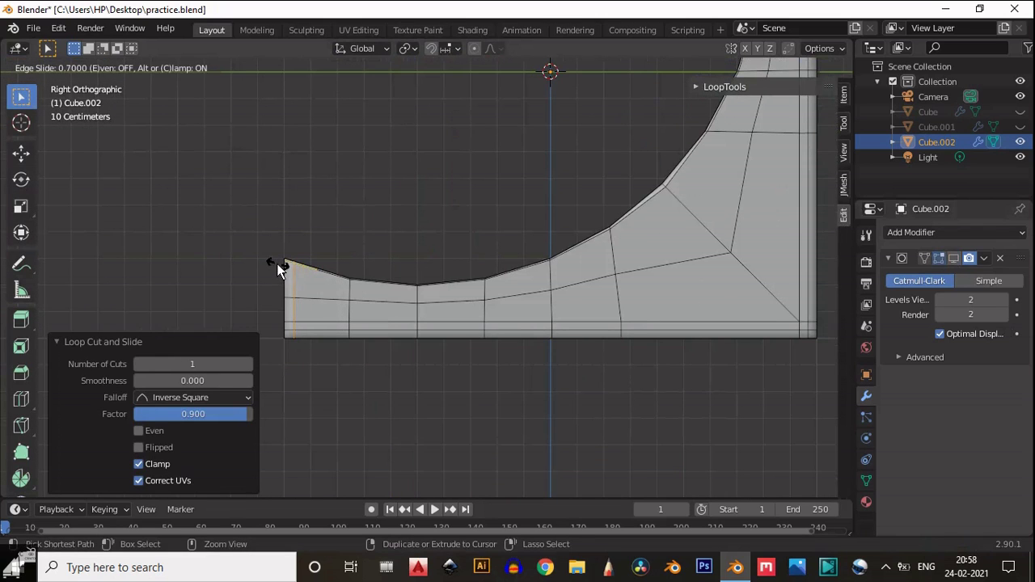
left_click(278, 267)
type("0.8")
key("Return")
middle_click_drag(308, 307, 492, 240)
Add another loop cut on the base, left centred.
key("ctrl+r")
left_click(381, 225)
right_click(412, 244)
middle_click_drag(412, 245, 497, 220)
Select all and symmetrize the mesh across X, then clear the selection.
key("a")
left_click(248, 67)
left_click(297, 279)
scroll(566, 258, "up", 3)
left_click(562, 275)
middle_click_drag(560, 274, 453, 315)
Show the subdivision preview again and hide overlays to view the smooth result.
left_click(953, 258)
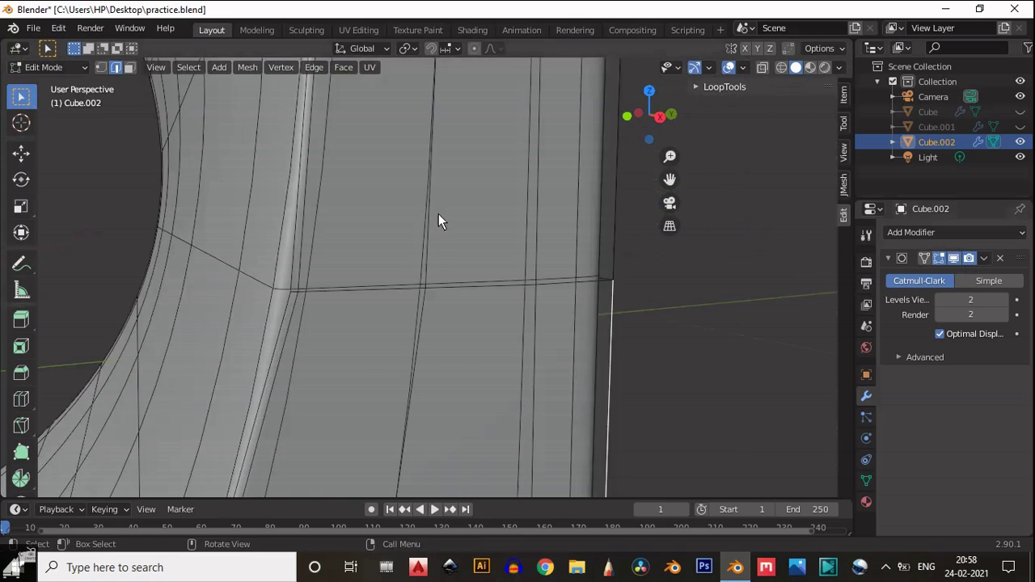
scroll(438, 214, "down", 3)
left_click(729, 67)
scroll(356, 278, "down", 4)
middle_click_drag(386, 375, 486, 324)
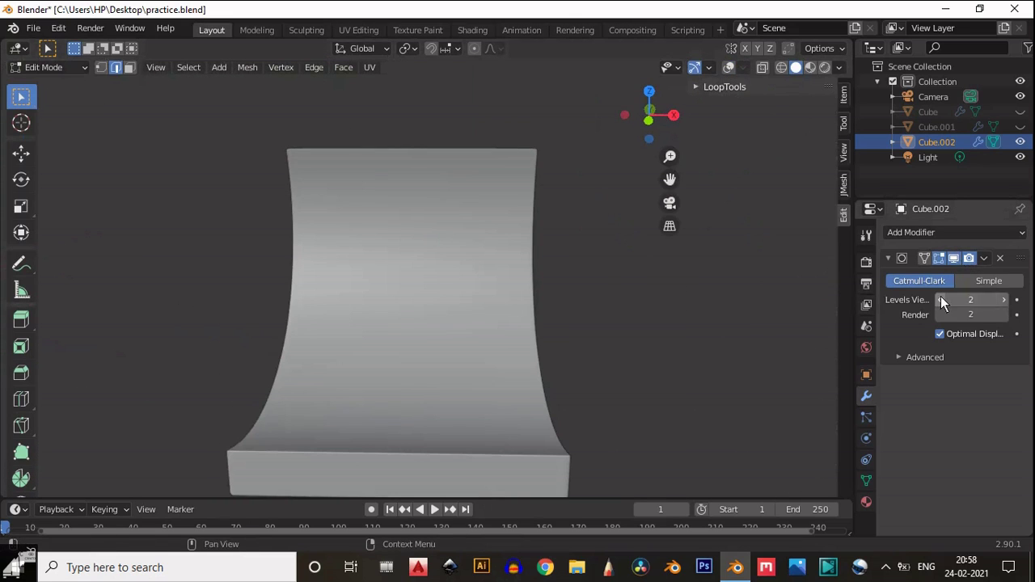
Lower the viewport subdivision level to 1 and return to Object Mode with overlays on.
left_click(941, 301)
left_click(728, 67)
scroll(538, 234, "down", 5)
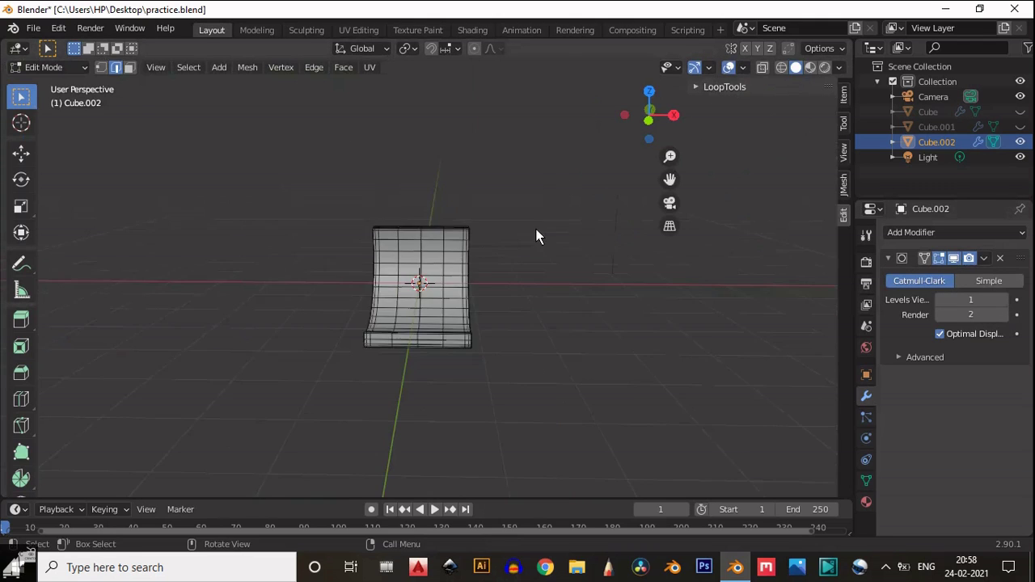
key("Tab")
middle_click_drag(537, 235, 574, 262)
Duplicate the bracket and move the copy -3 m along X, undoing an accidental move.
key("shift+d")
key("Escape")
type("gx-3")
key("Return")
middle_click_drag(363, 297, 396, 306)
left_click(450, 310)
key("g")
left_click(648, 326)
key("ctrl+z")
key("ctrl+z")
Select Cube.002 and apply its Subdivision modifier.
scroll(347, 303, "up", 4)
left_click(502, 286)
scroll(501, 286, "up", 1)
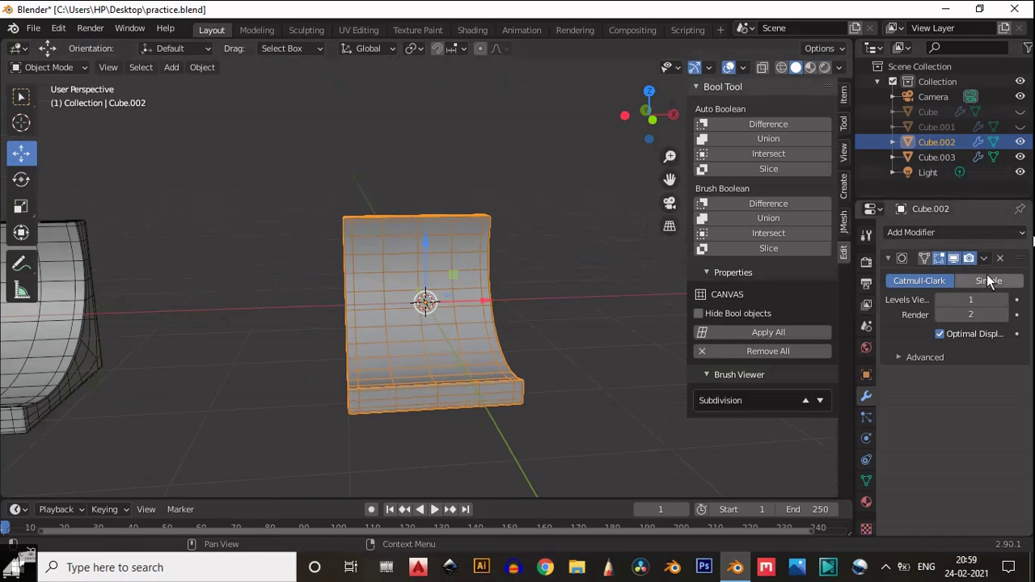
left_click(983, 258)
left_click(978, 271)
scroll(453, 282, "up", 5)
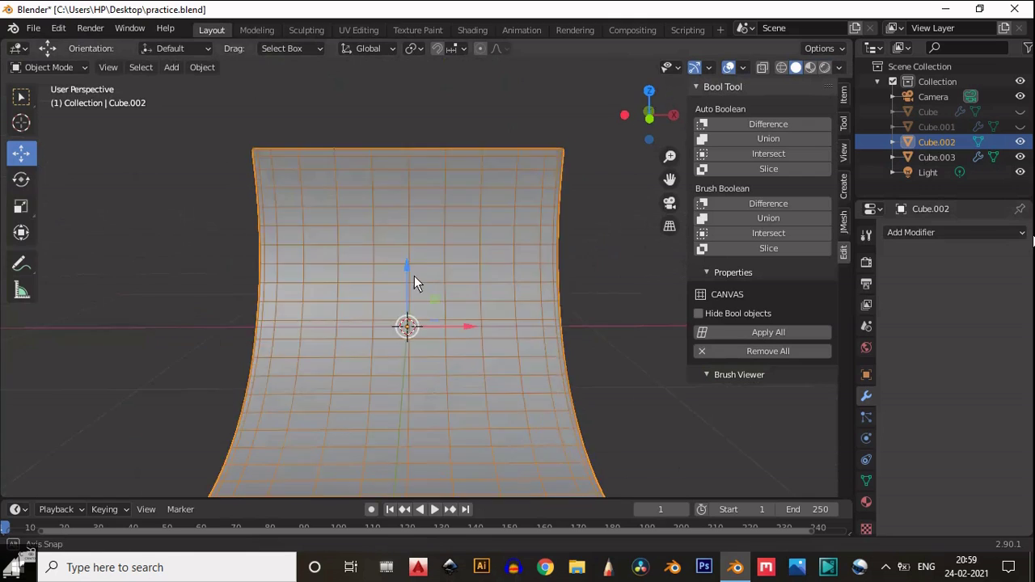
In front view, enter face select mode and box-select a block of faces on the upper front.
left_click(659, 125)
key("Tab")
scroll(498, 218, "up", 3)
key("3")
left_click_drag(527, 205, 484, 222)
scroll(484, 221, "down", 2)
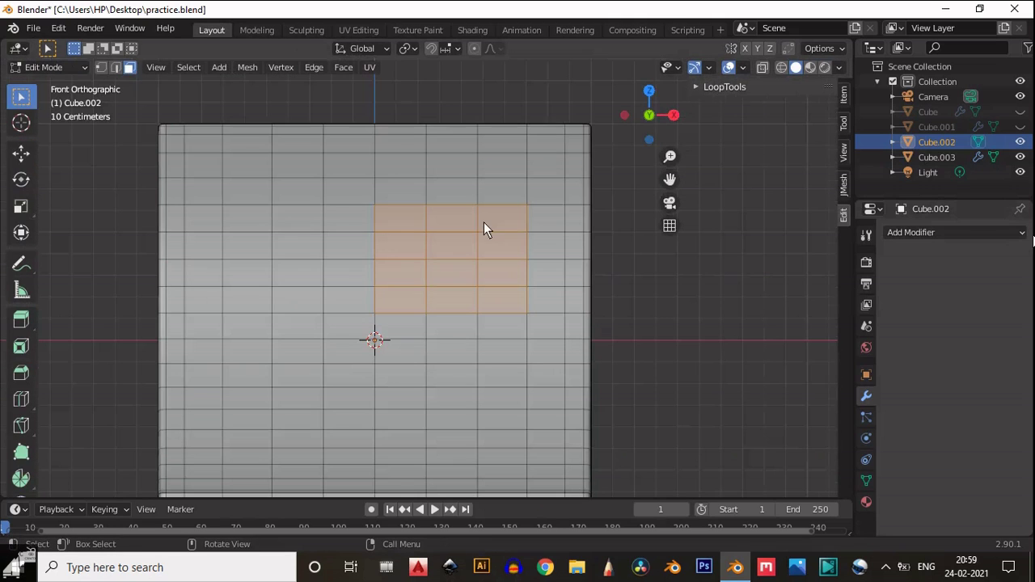
left_click(457, 220, "shift")
middle_click_drag(492, 243, 503, 280)
scroll(415, 349, "up", 3)
scroll(451, 271, "down", 5)
scroll(503, 279, "up", 3)
right_click(451, 243)
key("Escape")
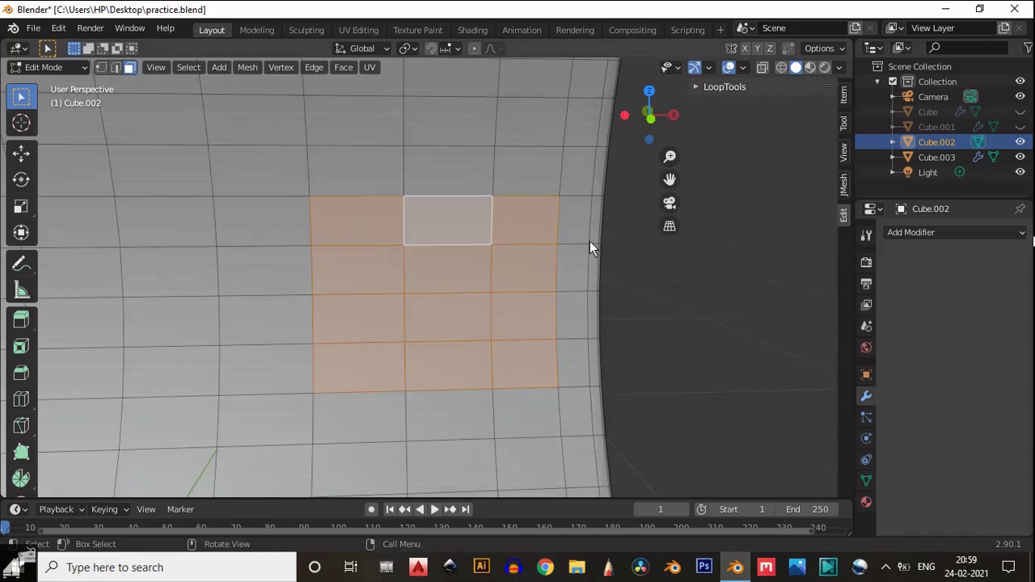
Inset the face block, round it with LoopTools Circle, and scale it to 0.731.
key("i")
left_click(643, 274)
right_click(379, 234)
mouse_move(380, 178)
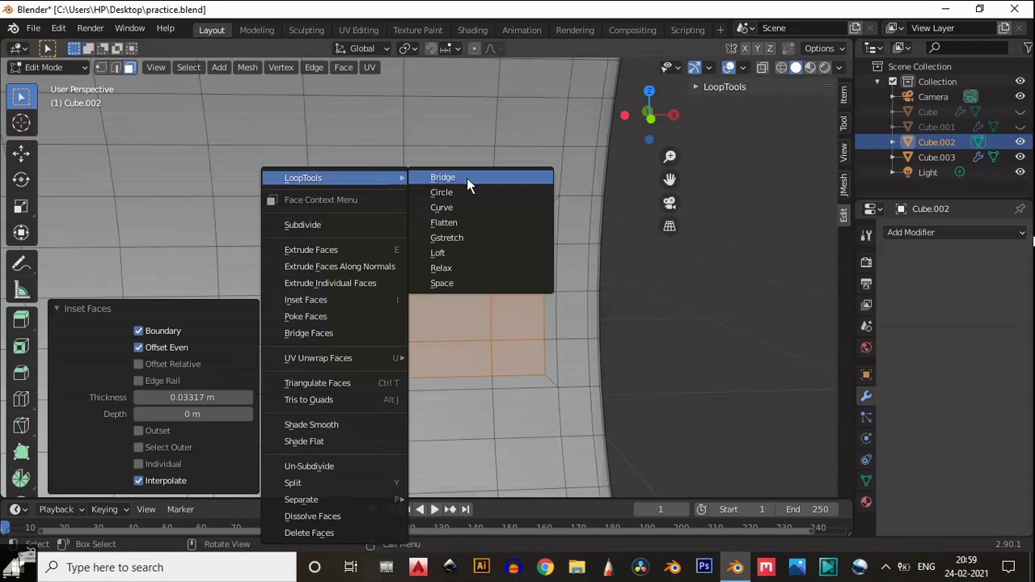
left_click(467, 193)
key("s")
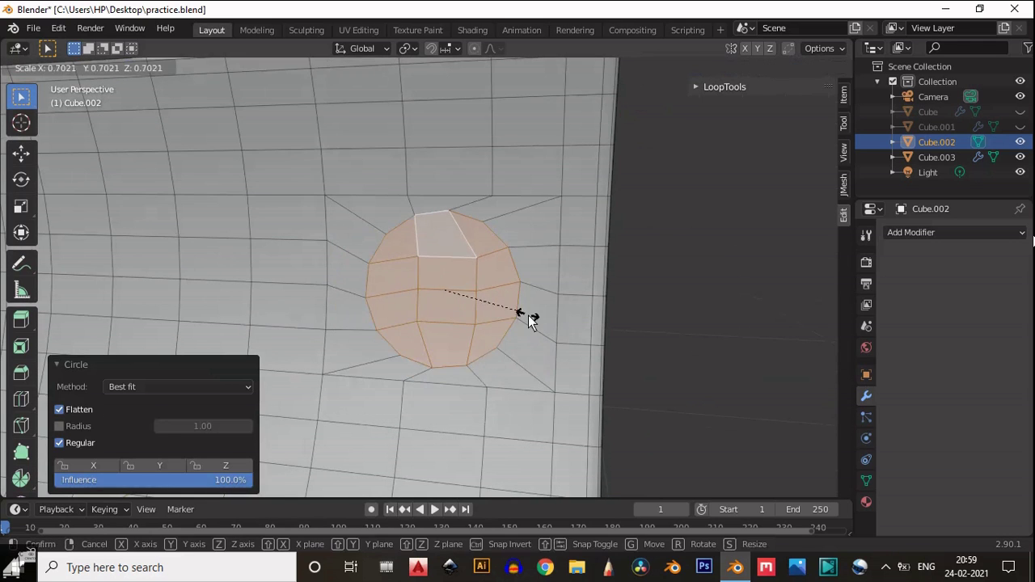
left_click(533, 345)
middle_click_drag(533, 345, 347, 324)
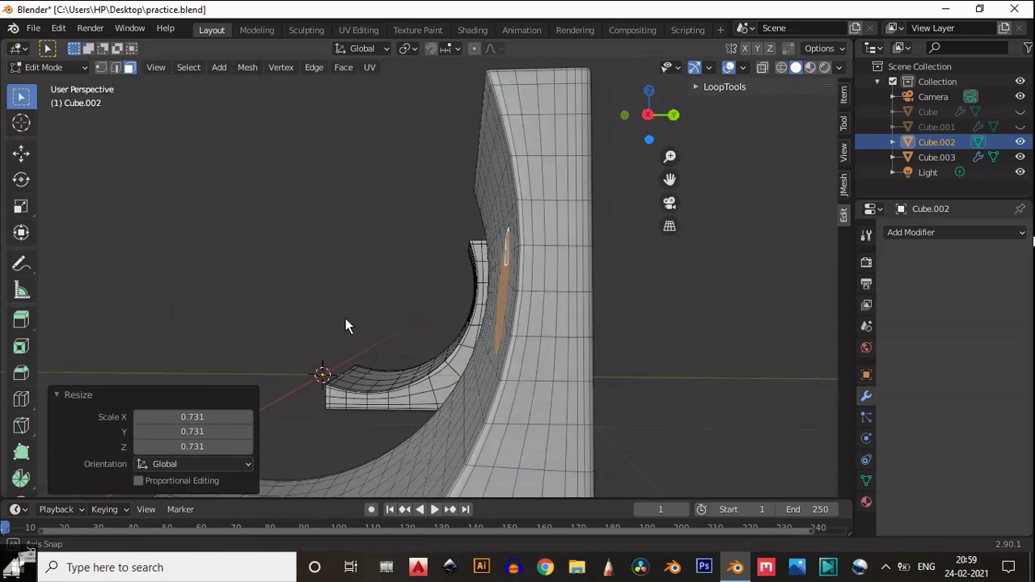
From a side view, select a smaller 2x3 block of faces and inset it.
left_click(645, 114)
scroll(577, 220, "up", 2)
middle_click_drag(500, 250, 419, 257)
scroll(440, 239, "down", 2)
left_click_drag(419, 257, 370, 317)
middle_click_drag(441, 272, 470, 225)
key("i")
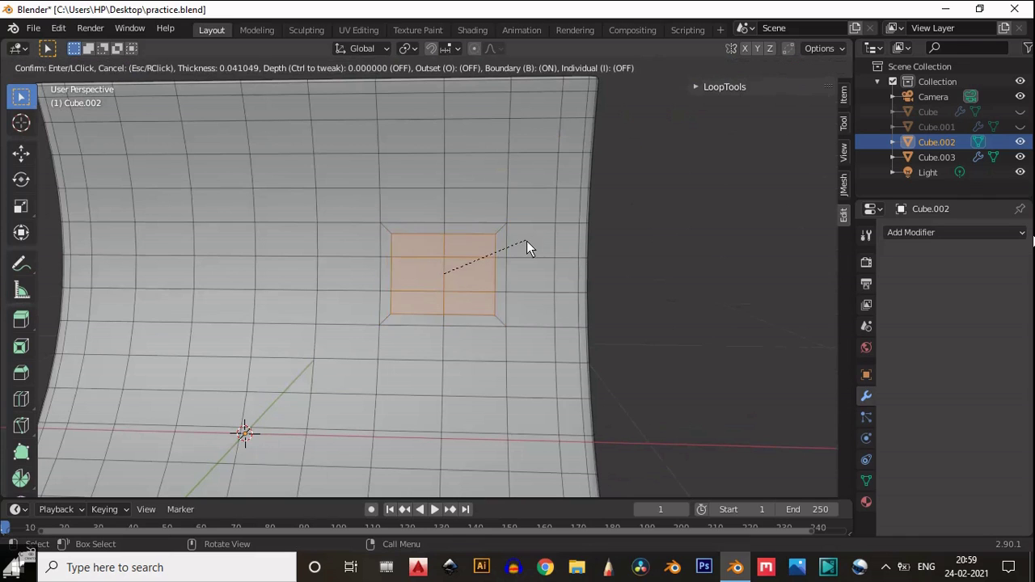
left_click(386, 259)
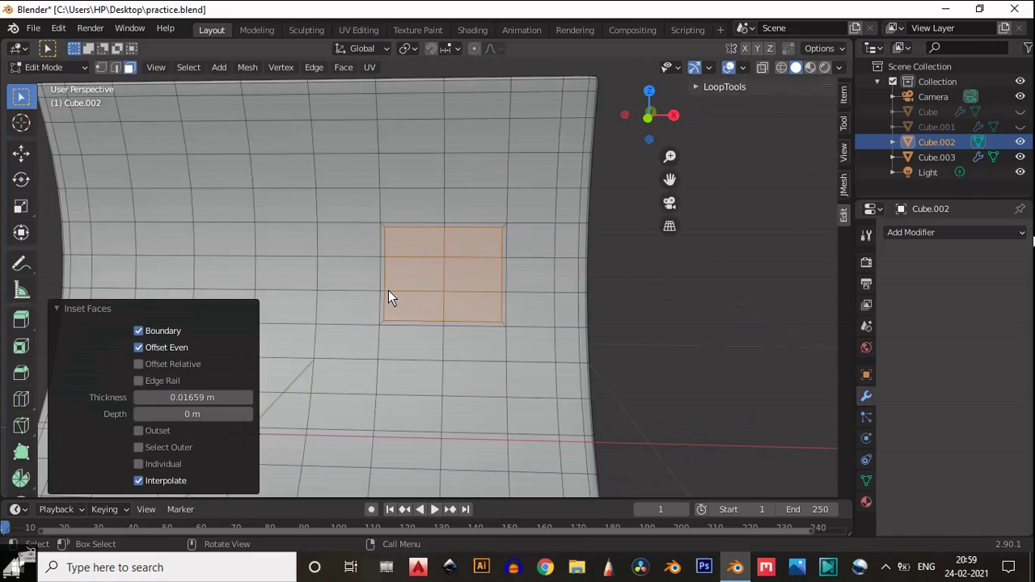
Reselect the face block in front view, keeping the top row out of the selection.
scroll(442, 283, "up", 2)
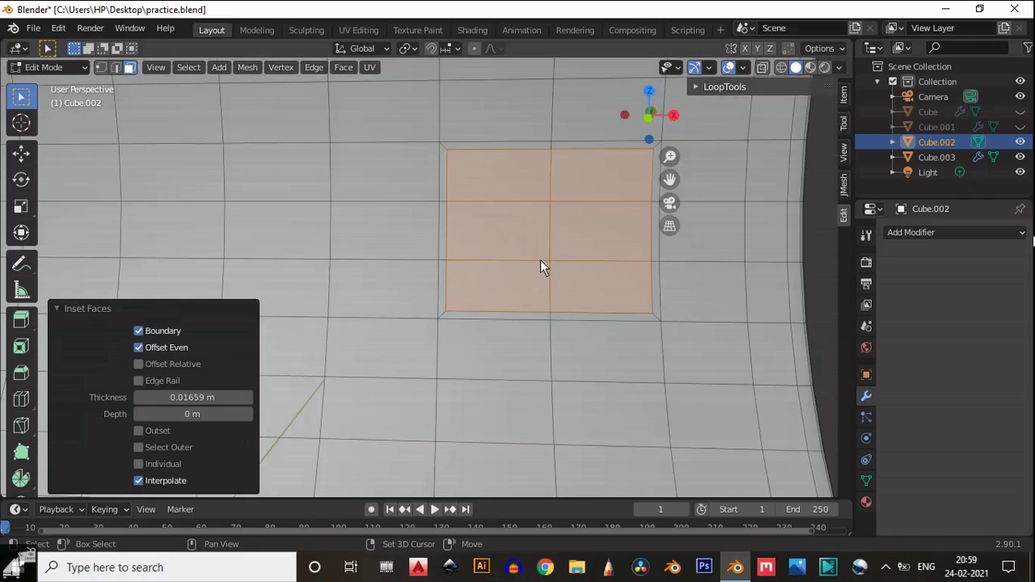
middle_click_drag(542, 266, 470, 249)
scroll(468, 216, "down", 3)
left_click(474, 245, "shift")
scroll(481, 268, "up", 3)
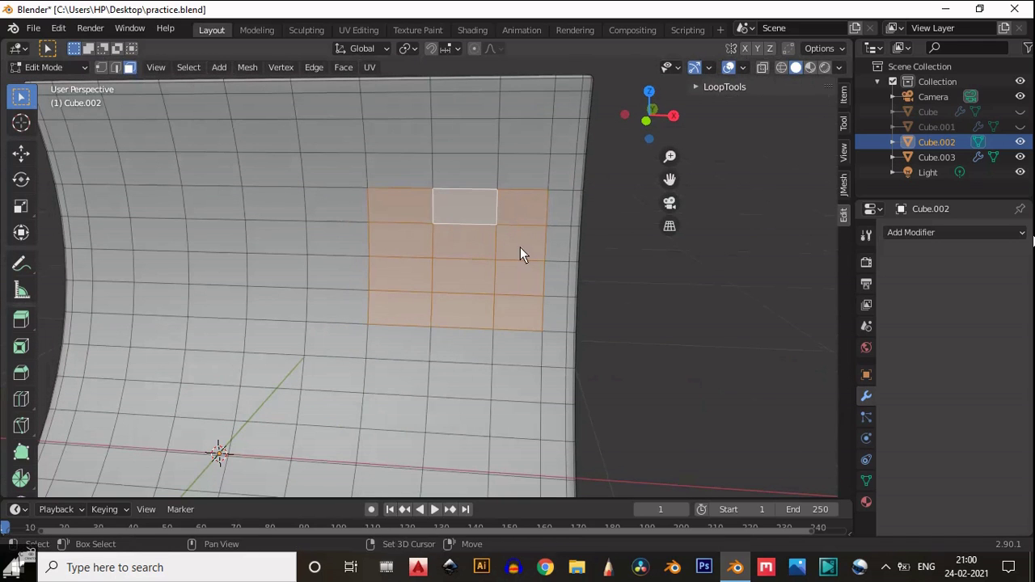
scroll(520, 254, "down", 2)
scroll(450, 278, "up", 2)
middle_click_drag(472, 316, 455, 310)
scroll(457, 310, "down", 1)
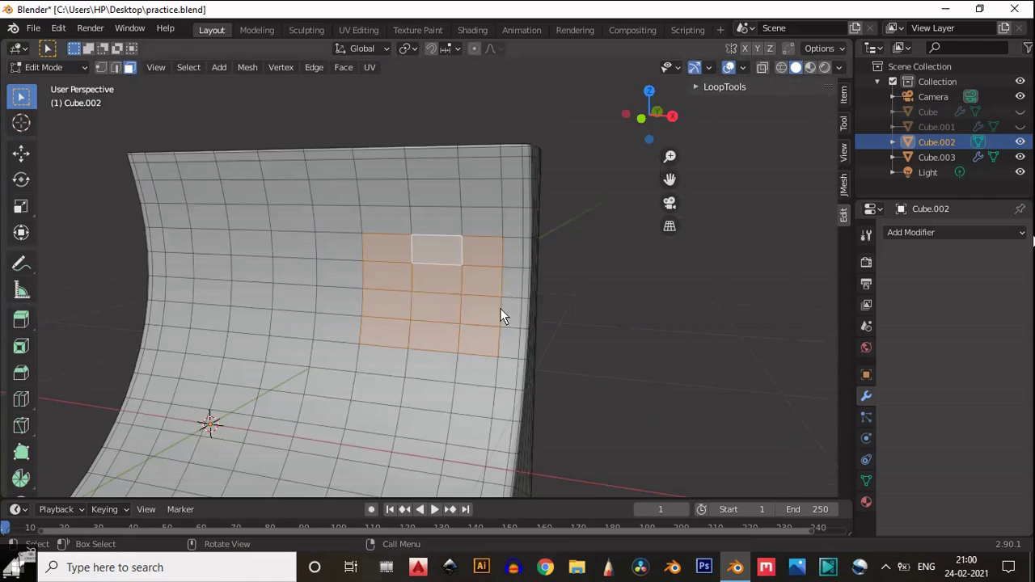
left_click(639, 120)
left_click_drag(479, 249, 378, 332)
left_click_drag(474, 222, 382, 337)
scroll(477, 273, "up", 2)
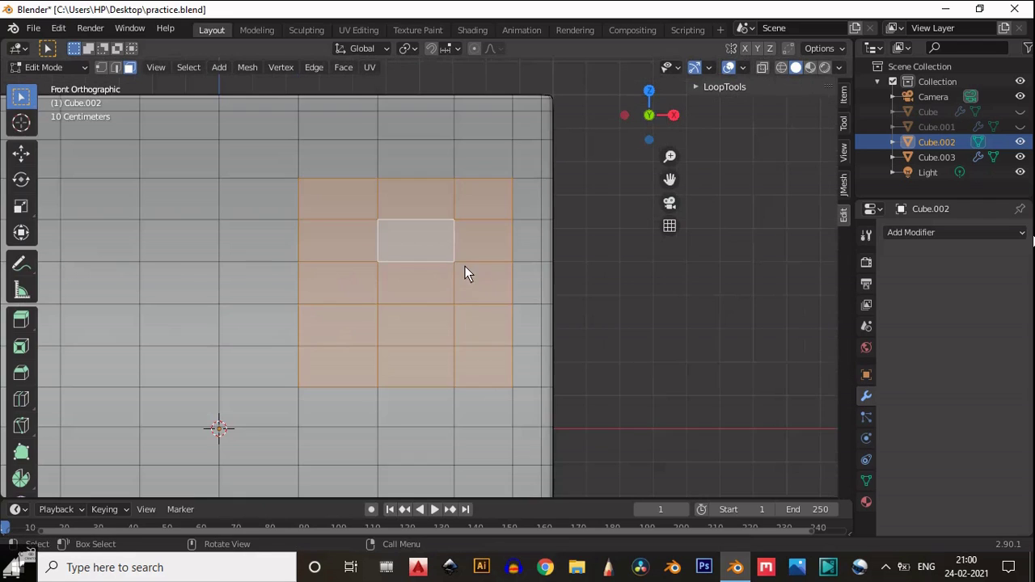
key("ctrl+z")
With X-ray on, inset the faces and round them into a circle using LoopTools Circle.
left_click(761, 72)
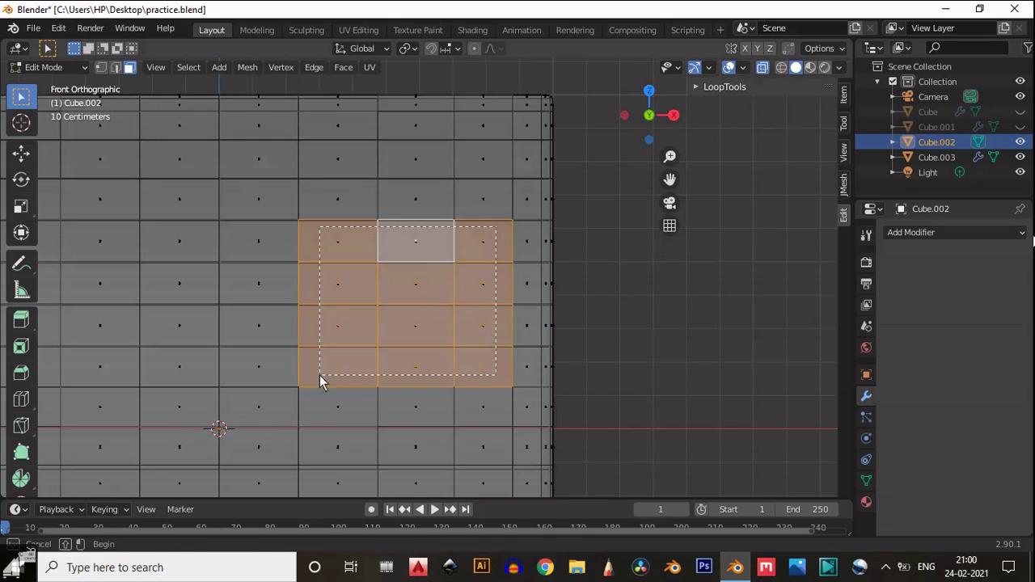
right_click(461, 267)
mouse_move(481, 177)
left_click(539, 177)
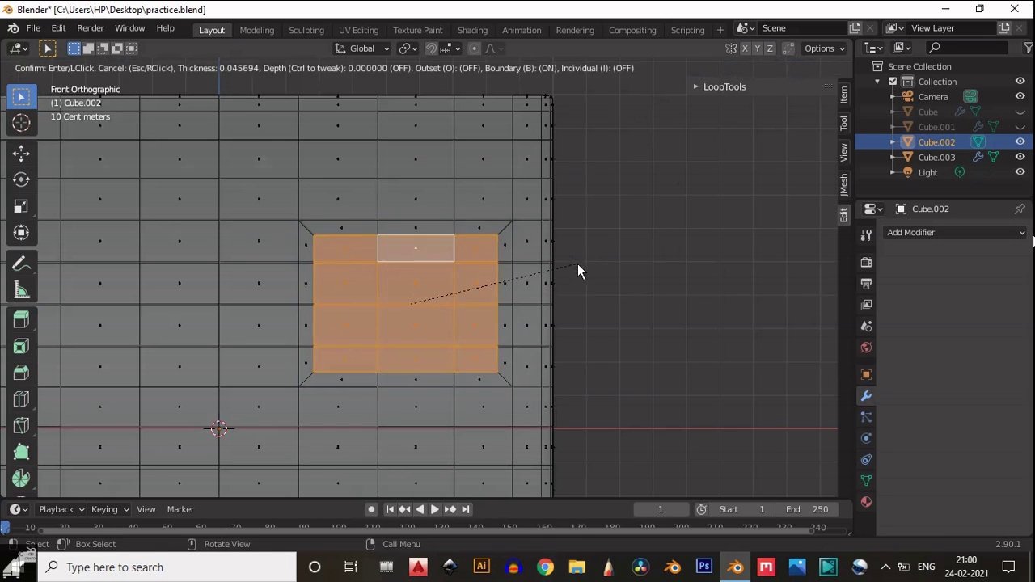
left_click(434, 269)
right_click(434, 270)
mouse_move(463, 182)
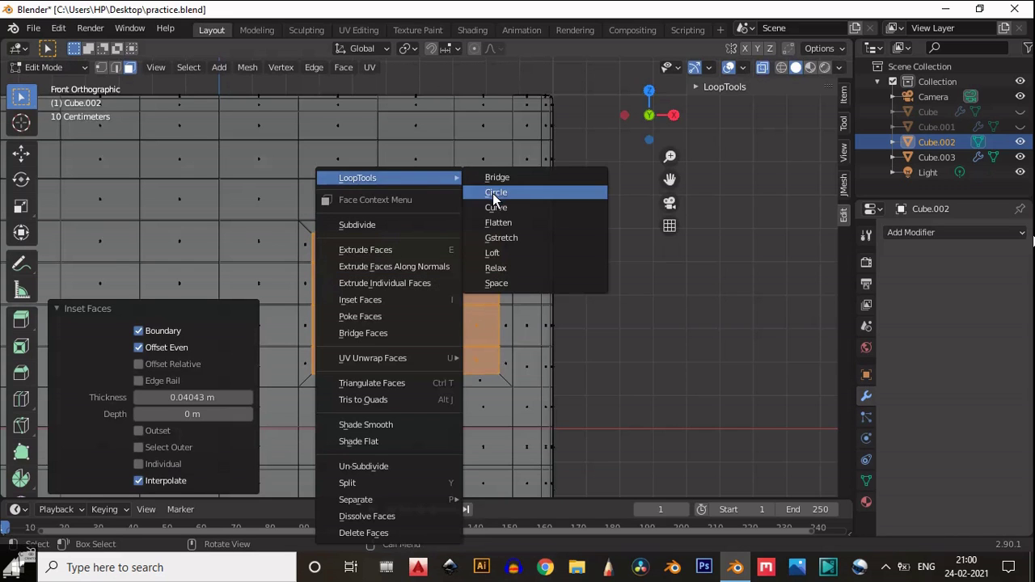
left_click(493, 197)
left_click(762, 68)
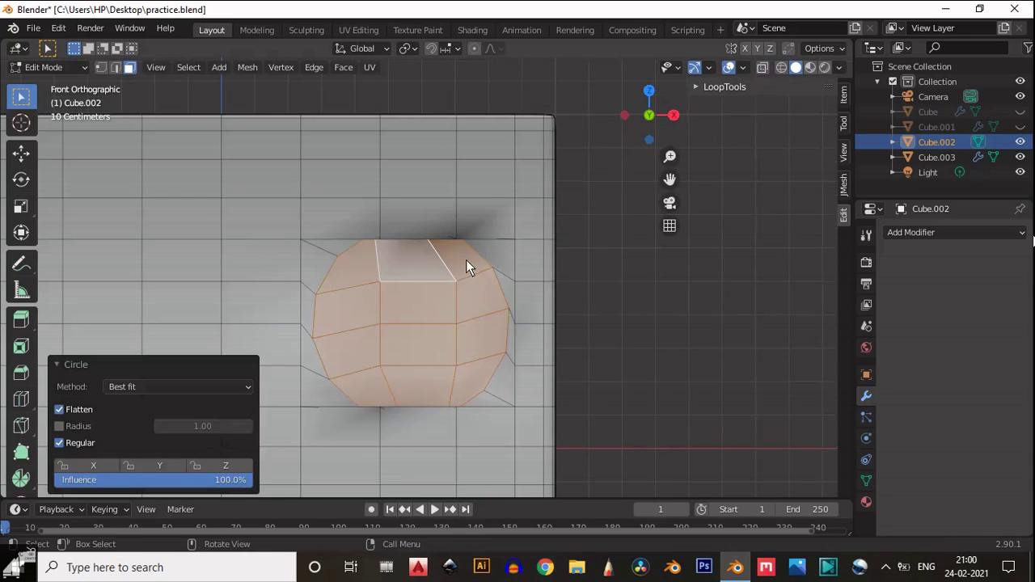
Scale the circular patch down to 0.6.
key("s")
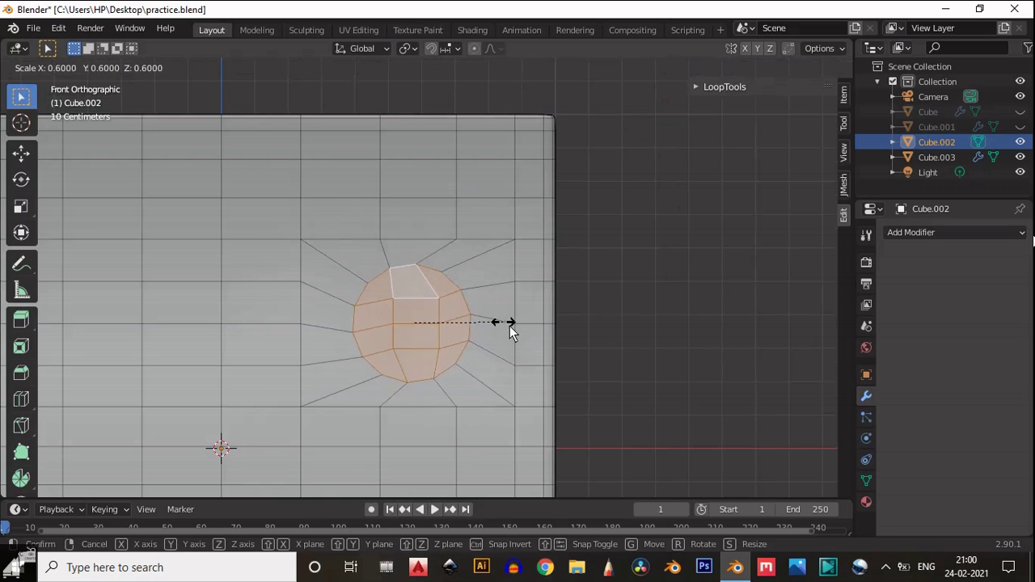
left_click(510, 326)
middle_click_drag(513, 326, 564, 271)
scroll(451, 340, "up", 3)
key("s")
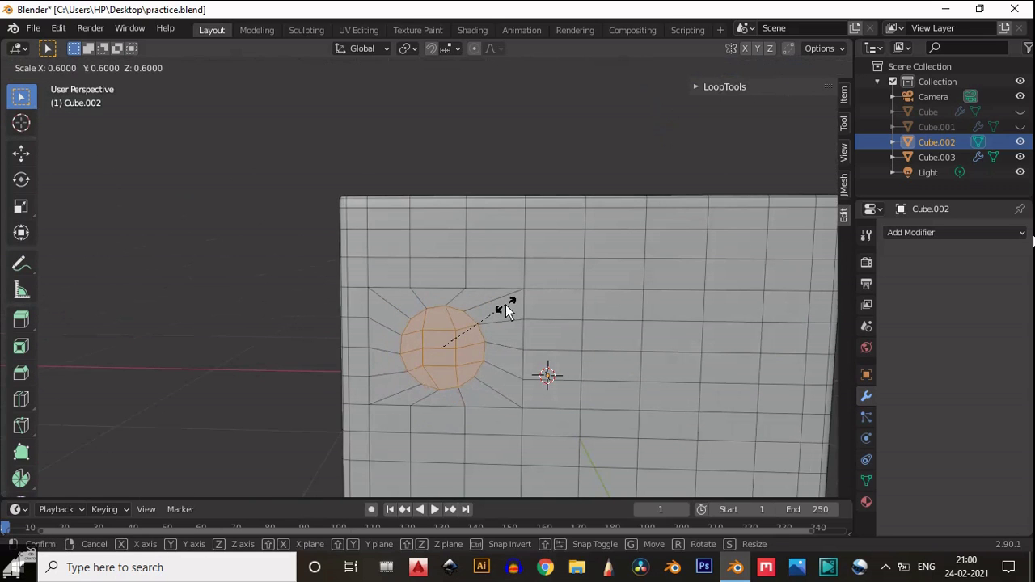
left_click(506, 306)
middle_click_drag(456, 323, 407, 337)
Delete the circle's faces to open a hole, then select its boundary edge loop.
left_click(382, 322, "shift")
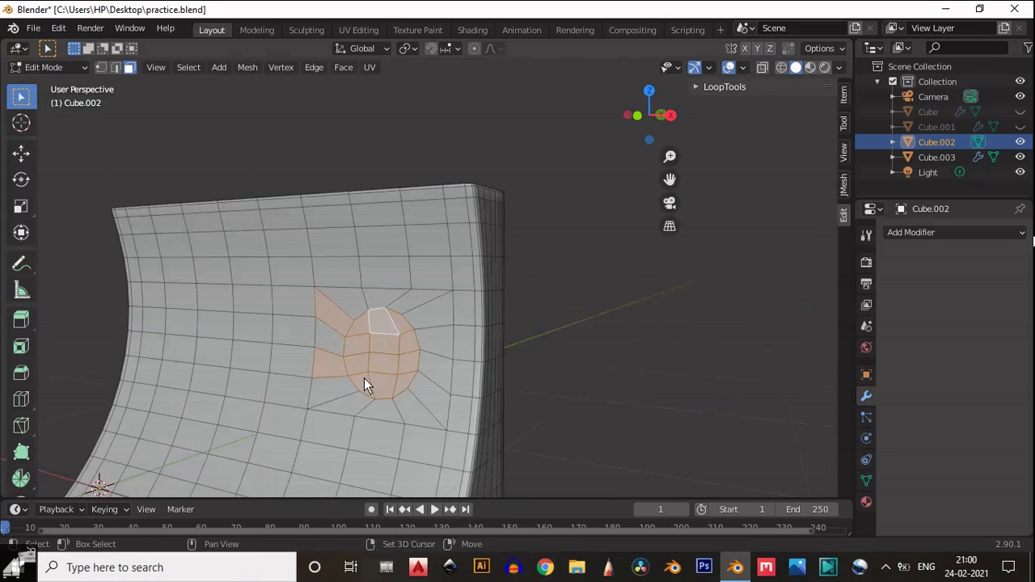
middle_click_drag(364, 386, 419, 339)
left_click(405, 361)
key("x")
left_click(408, 361)
key("2")
left_click(474, 345, "alt")
Bridge the two hole edge loops into a tube with Bridge Edge Loops instead of a face fill.
key("f")
key("ctrl+z")
right_click(416, 328)
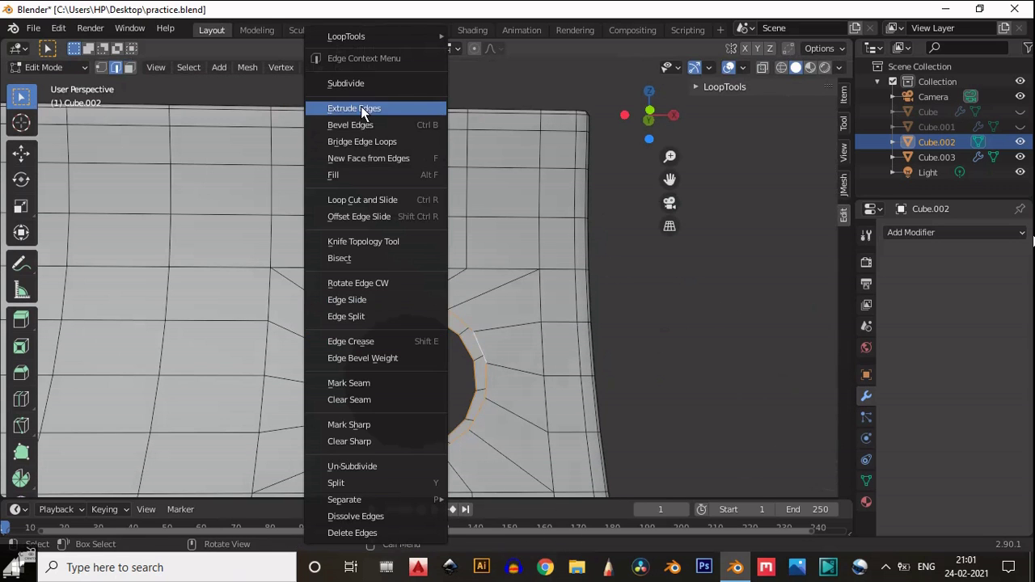
left_click(362, 142)
middle_click_drag(423, 295, 612, 185)
scroll(481, 210, "up", 4)
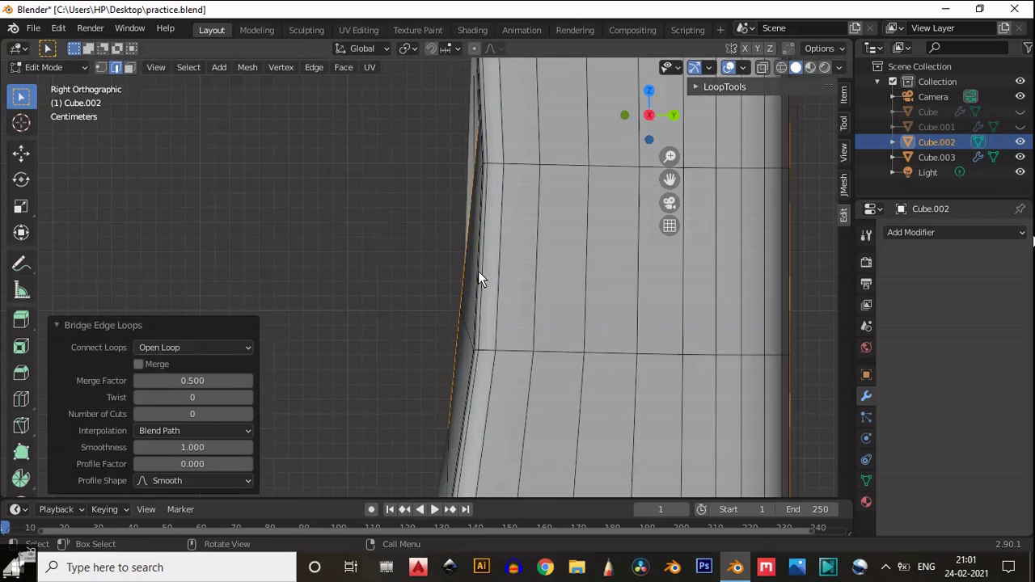
middle_click_drag(478, 277, 474, 343)
scroll(470, 280, "down", 3)
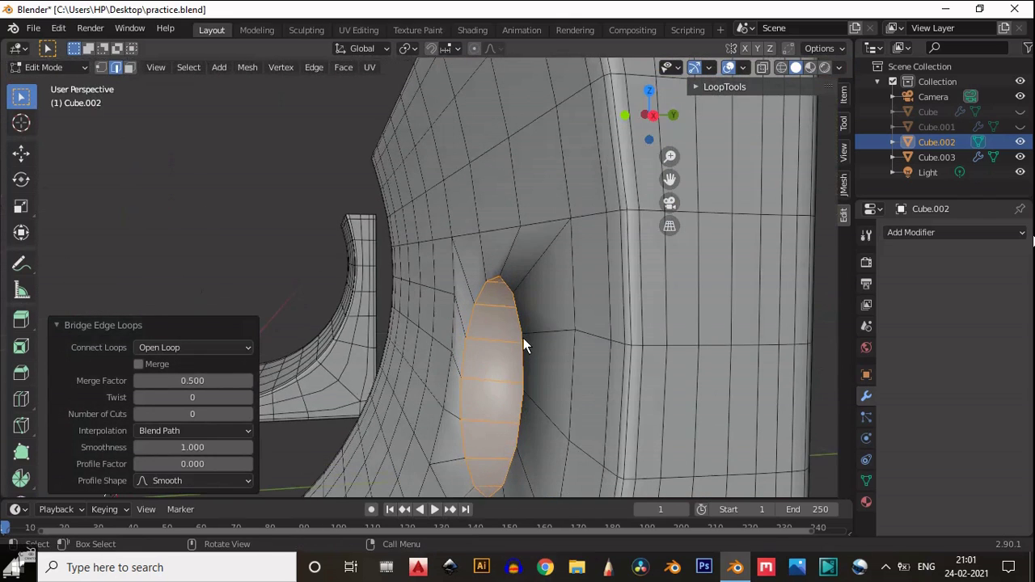
From a side view, nudge an edge loop 0.012293 m along Y.
key("ctrl+z")
middle_click_drag(556, 313, 653, 114)
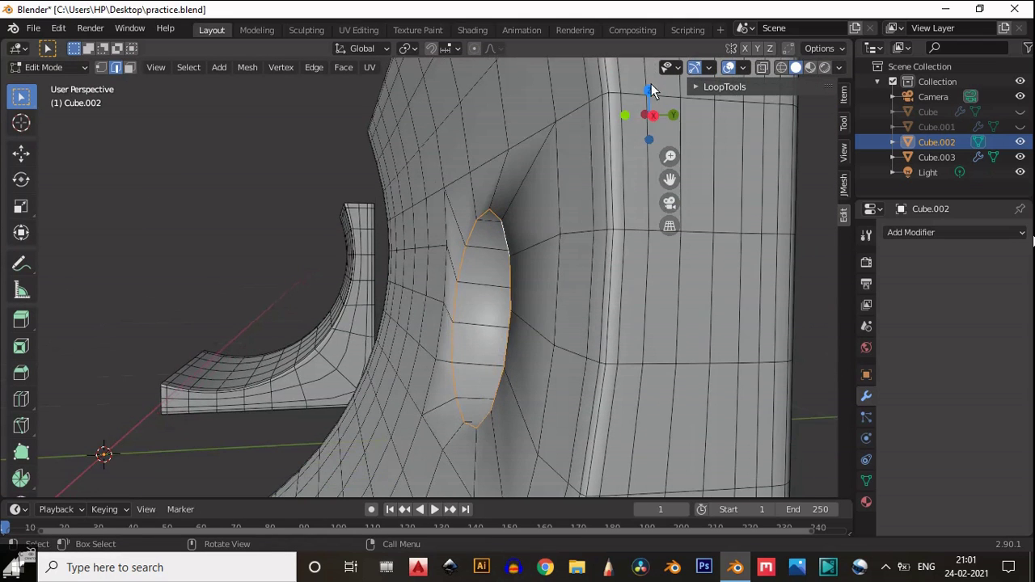
left_click(653, 114)
middle_click_drag(398, 227, 225, 227, "shift")
key("shift+space")
key("g")
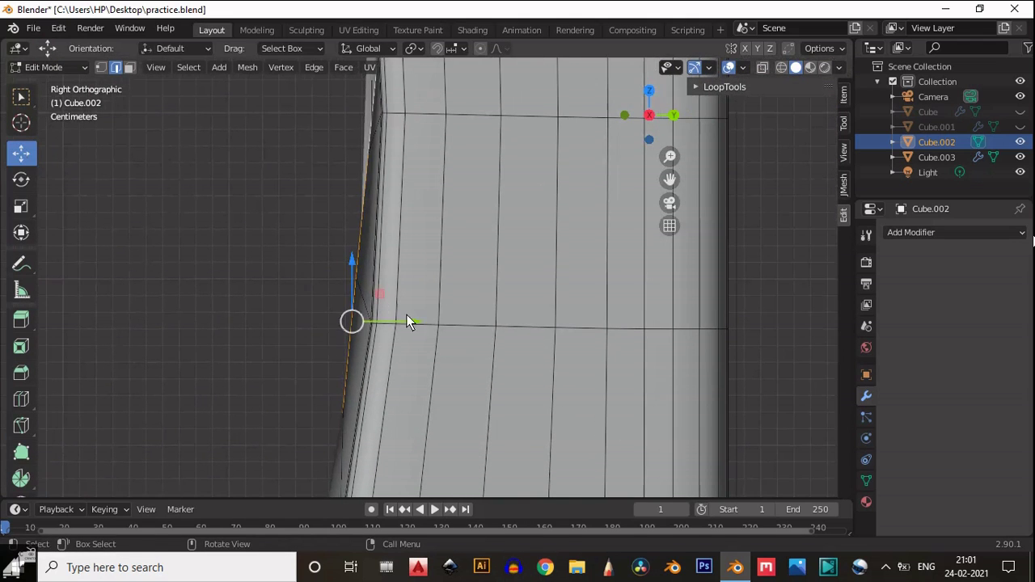
left_click_drag(407, 317, 430, 316)
middle_click_drag(396, 348, 460, 340)
Add a loop cut ringing the inside of the hole's tunnel.
key("ctrl+r")
left_click(472, 332)
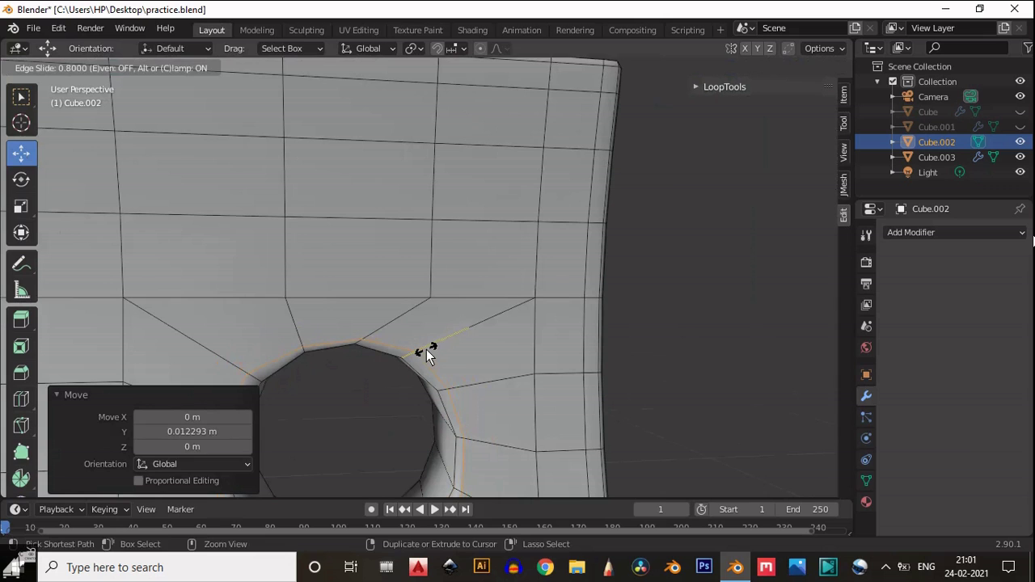
left_click(441, 362)
middle_click_drag(444, 360, 592, 260)
Edge-slide the support loops inside the hole toward each rim.
key("g")
key("g")
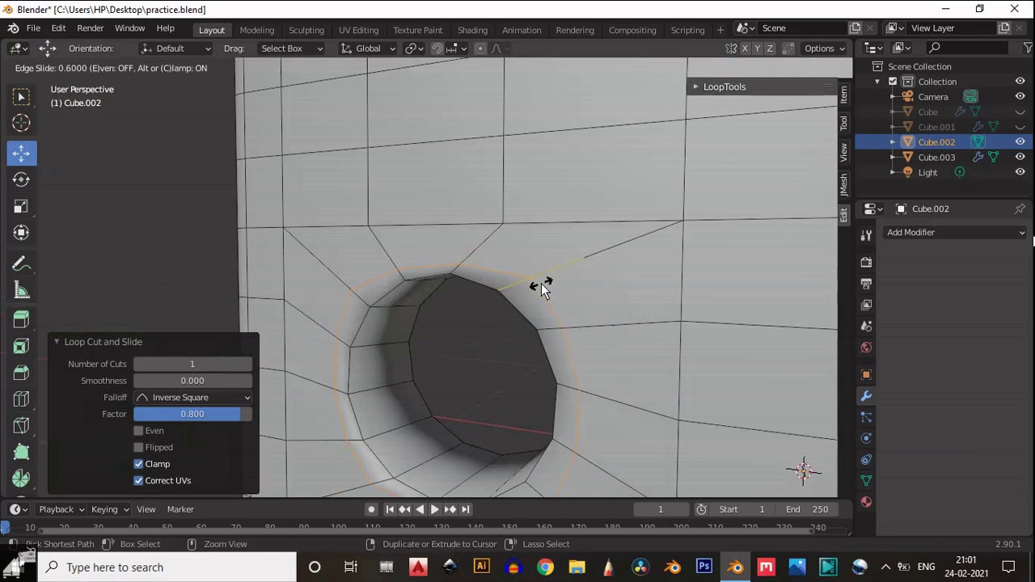
right_click(520, 292)
middle_click_drag(486, 318, 385, 366)
key("g")
key("g")
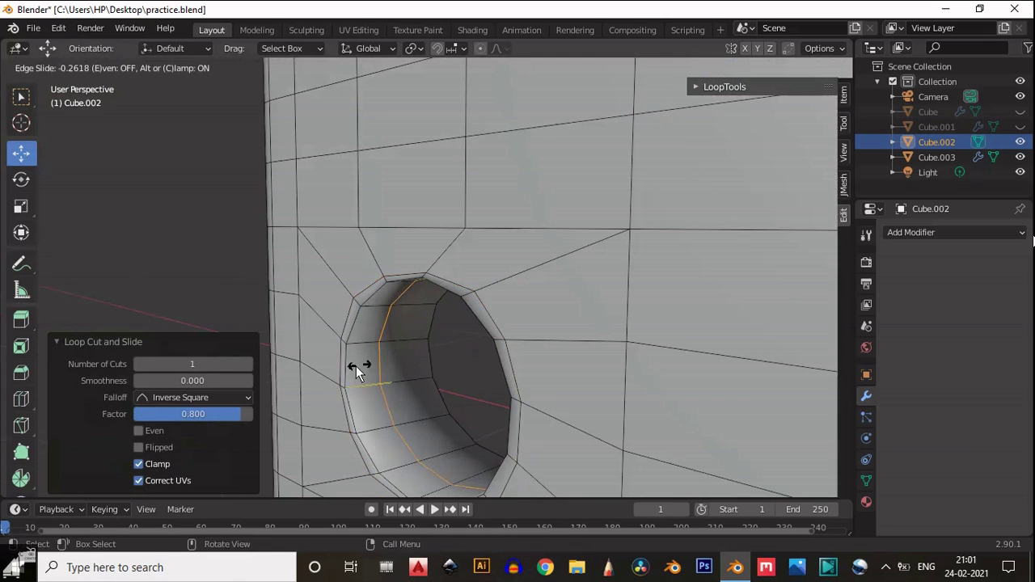
left_click(343, 375)
key("g")
key("g")
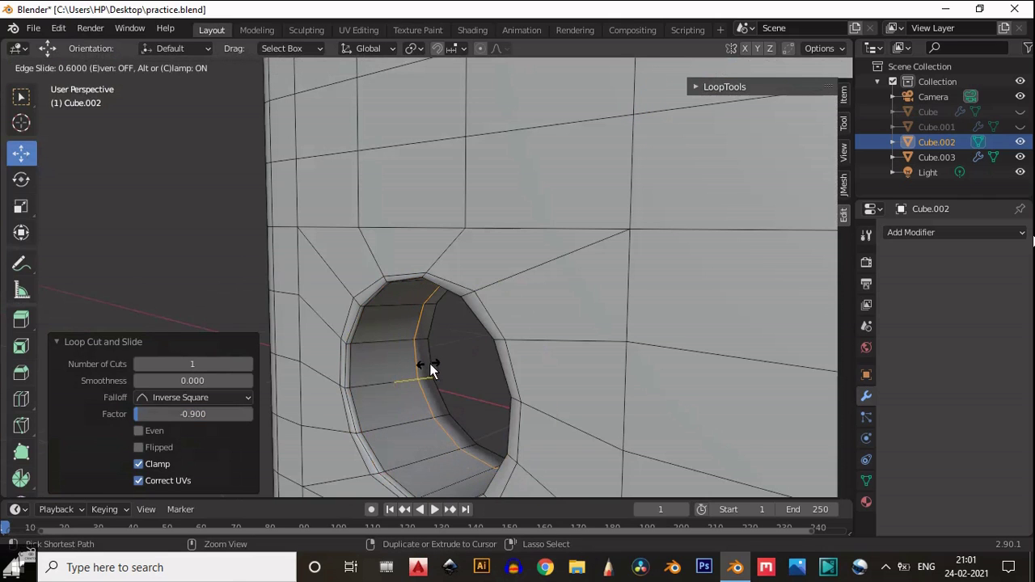
left_click(435, 363)
left_click(352, 398, "alt")
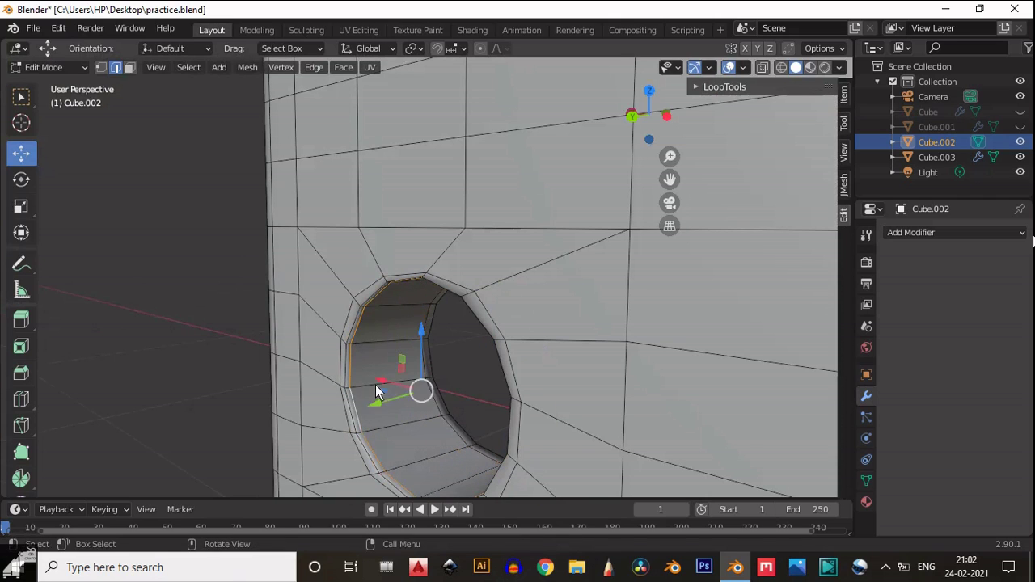
key("g")
key("g")
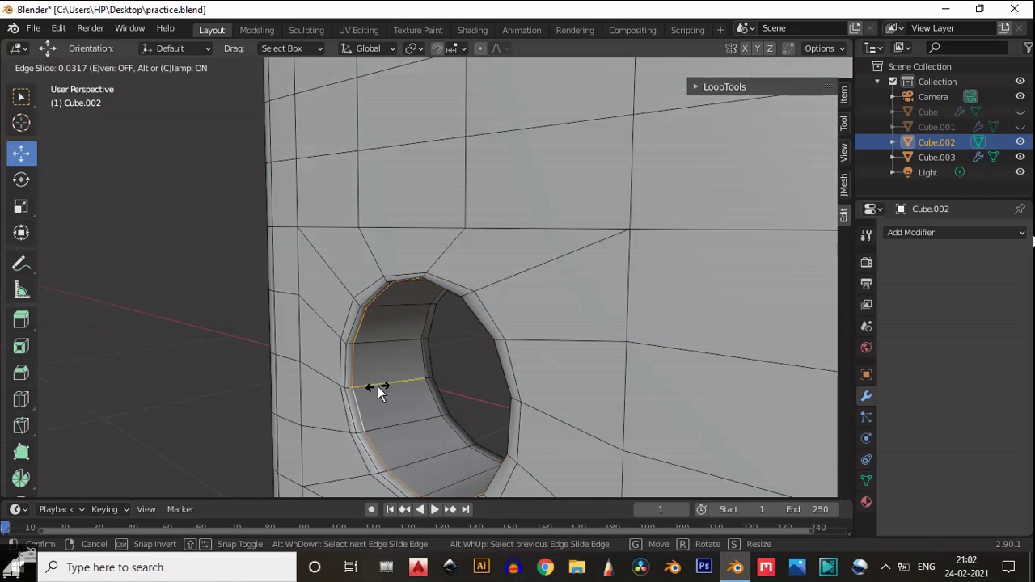
Confirm the last edge slide and add a Catmull-Clark Subdivision Surface modifier at level 2.
left_click(380, 388)
middle_click_drag(384, 398, 703, 275)
key("Tab")
scroll(415, 351, "down", 3)
left_click(911, 232)
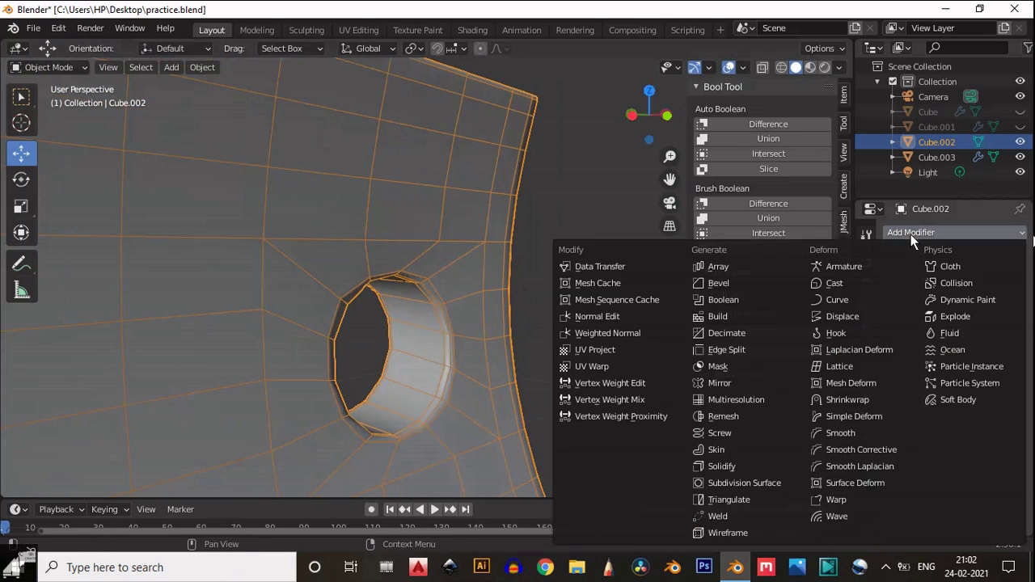
left_click(760, 483)
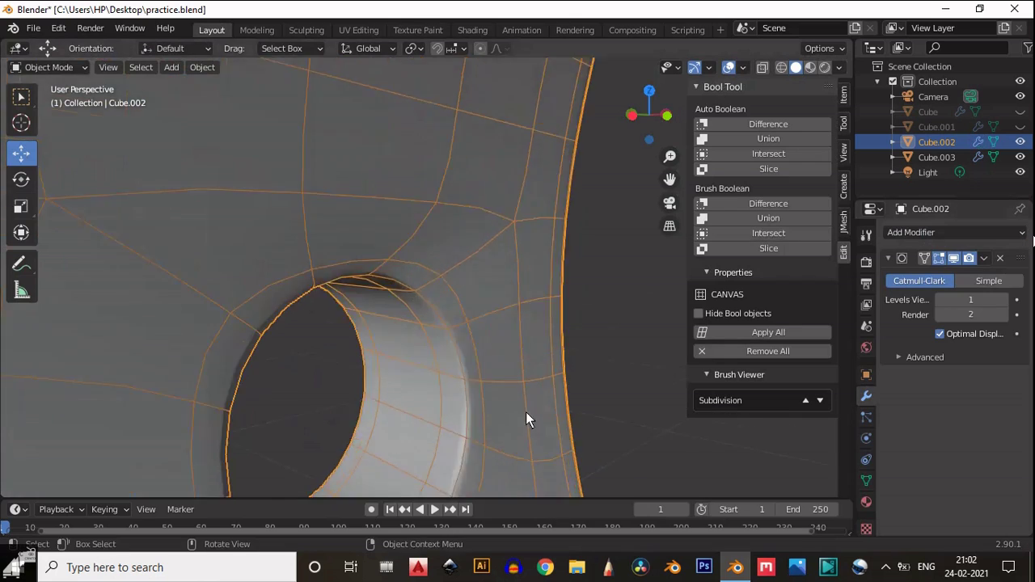
middle_click_drag(526, 412, 518, 340)
scroll(488, 363, "down", 2)
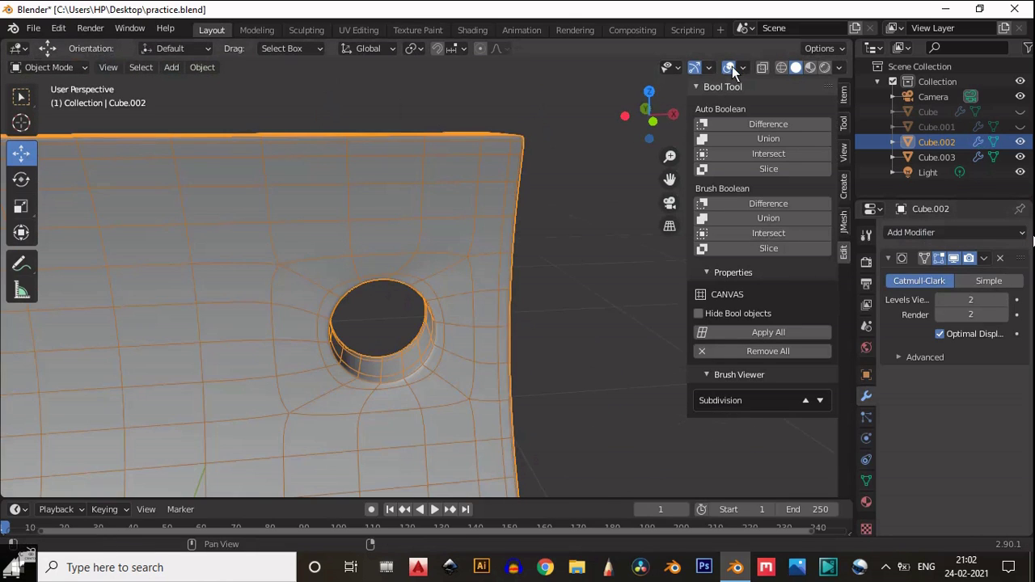
Inspect the smoothed hole with overlays and see-through toggled, then return to Edit Mode.
left_click(729, 67)
scroll(415, 321, "down", 2)
scroll(419, 303, "up", 3)
middle_click_drag(419, 303, 606, 153)
left_click(664, 119)
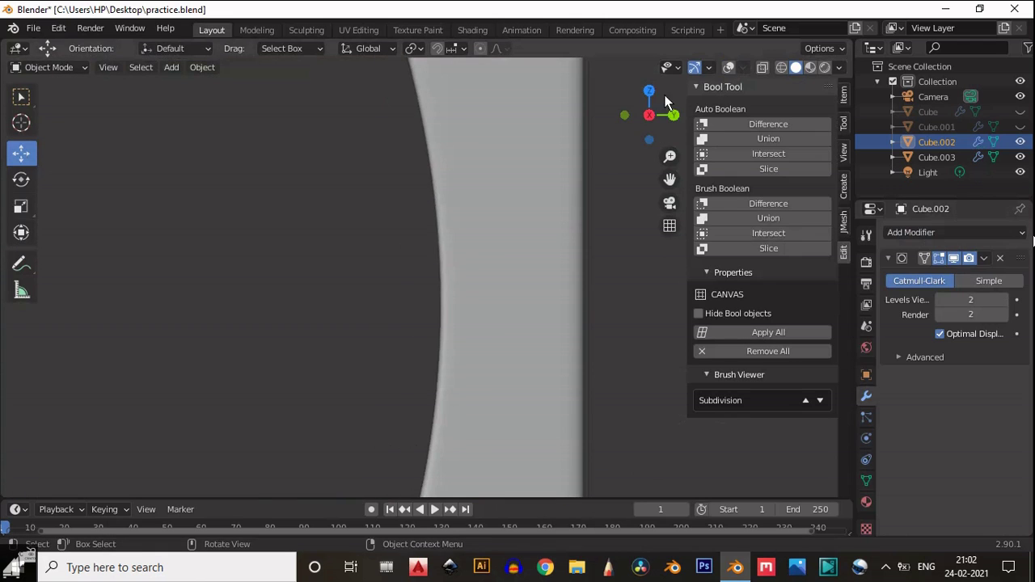
scroll(479, 267, "down", 2)
middle_click_drag(473, 162, 728, 75)
left_click(762, 68)
scroll(347, 265, "down", 2)
middle_click_drag(347, 264, 453, 307)
key("Tab")
Select the whole mesh and run Mesh > Symmetrize to create a second hole.
left_click(730, 69)
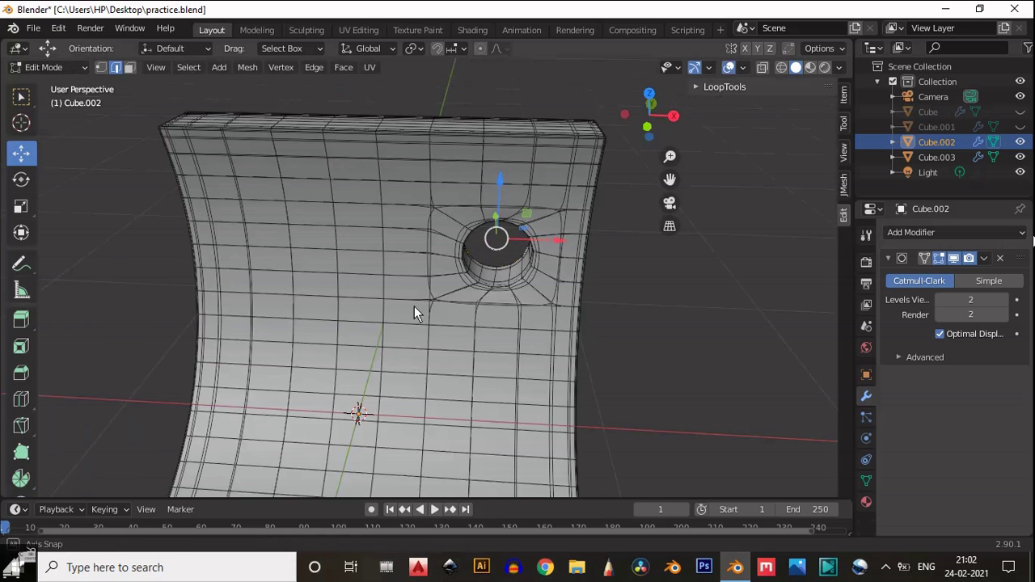
key("a")
left_click(248, 67)
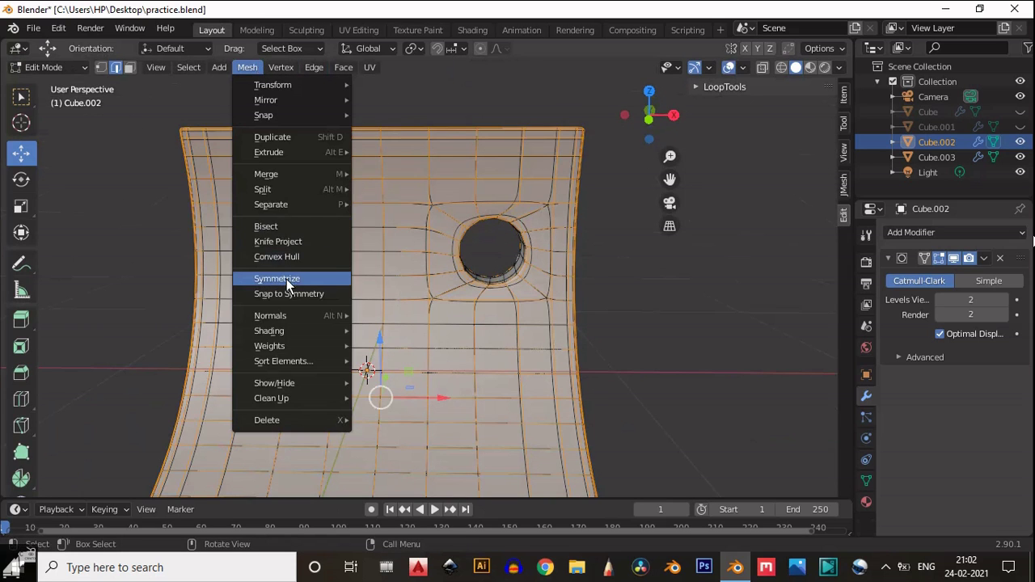
left_click(283, 276)
key("Tab")
scroll(340, 327, "up", 3)
middle_click_drag(340, 327, 362, 213)
scroll(407, 263, "up", 2)
key("Tab")
Select the face loop lining the hole and move it along Y in right view.
left_click(343, 243)
key("KP_Decimal")
middle_click_drag(534, 257, 376, 256)
middle_click_drag(343, 223, 656, 118)
key("3")
left_click(323, 128, "alt")
left_click(657, 118)
key("g")
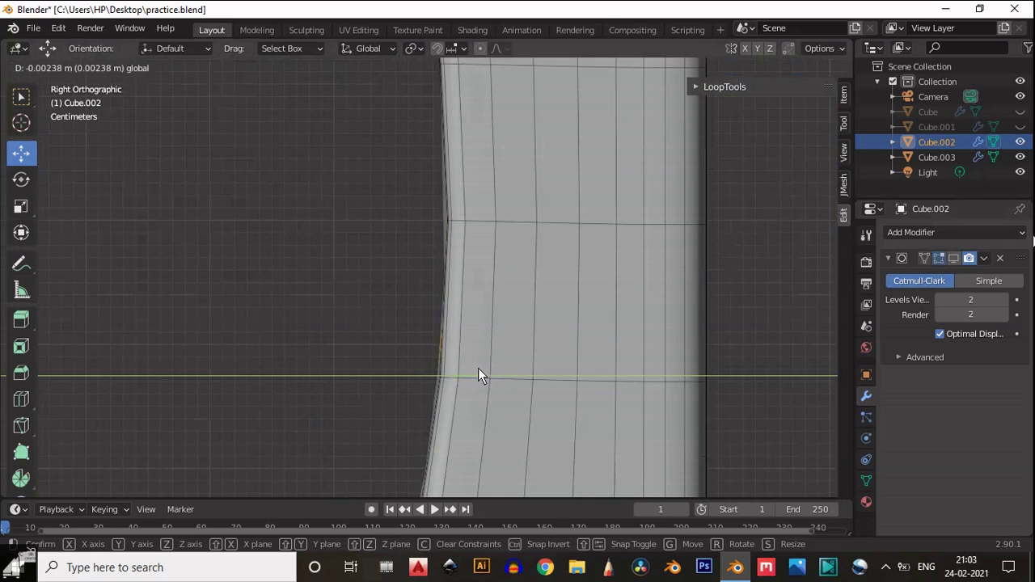
left_click(487, 372)
scroll(493, 254, "down", 3)
middle_click_drag(493, 254, 577, 330)
scroll(577, 331, "up", 2)
Show the subdivision result in Edit Mode and inspect the curved face with both holes.
left_click(954, 259)
middle_click_drag(577, 233, 392, 256)
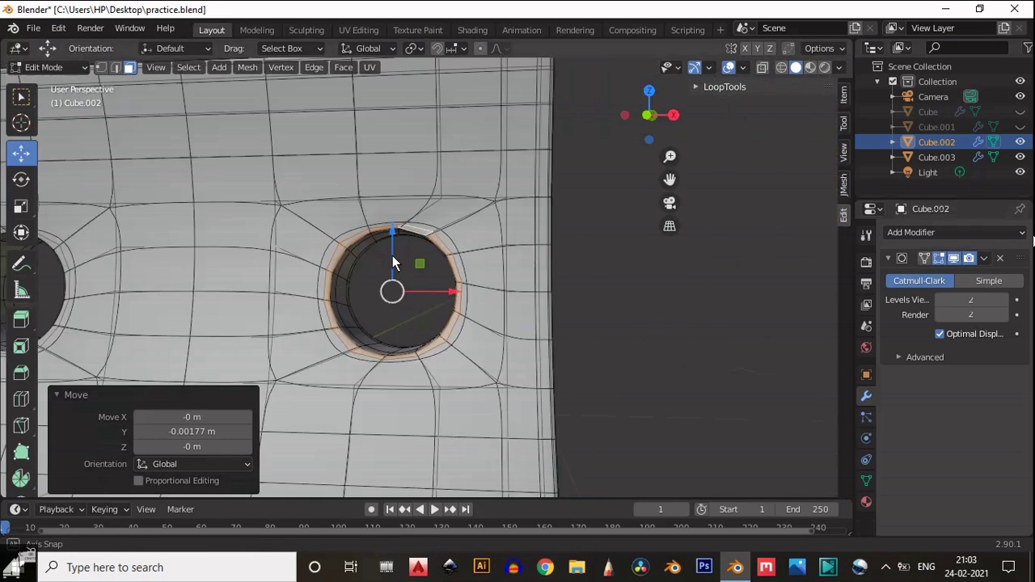
scroll(393, 256, "down", 3)
left_click(728, 68)
middle_click_drag(491, 272, 464, 261)
scroll(577, 300, "up", 2)
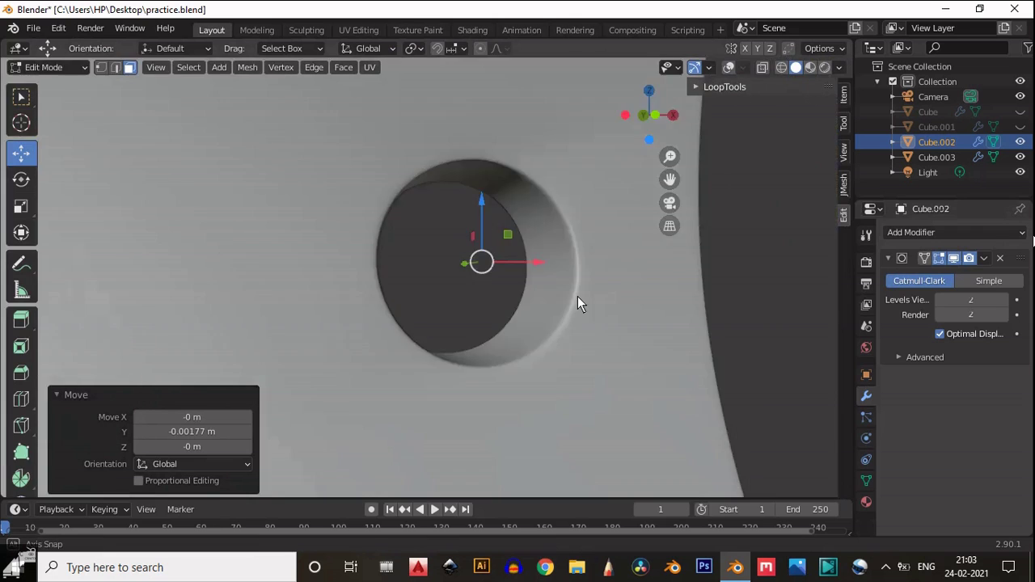
middle_click_drag(577, 300, 437, 298)
scroll(486, 369, "down", 3)
middle_click_drag(486, 368, 396, 144)
Run Vertex > Symmetrize again and bring the overlays back.
left_click(273, 67)
left_click(285, 277)
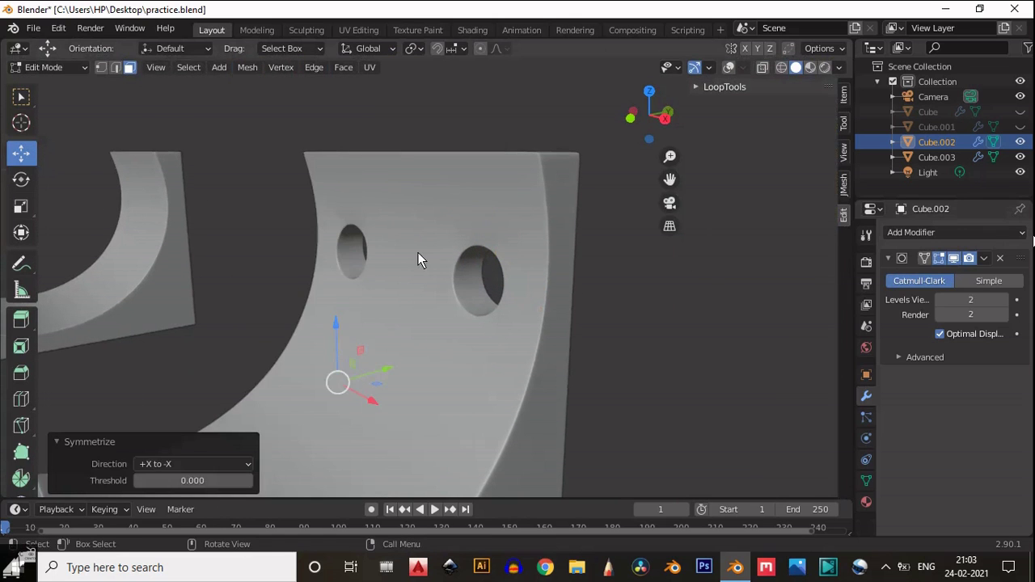
middle_click_drag(418, 252, 672, 137)
scroll(428, 320, "down", 3)
scroll(512, 271, "up", 3)
left_click(729, 67)
Add a centred loop cut inside the right hole.
middle_click_drag(566, 186, 444, 269)
scroll(444, 270, "up", 4)
key("alt+z")
middle_click_drag(499, 350, 532, 249)
key("2")
left_click(548, 251, "alt")
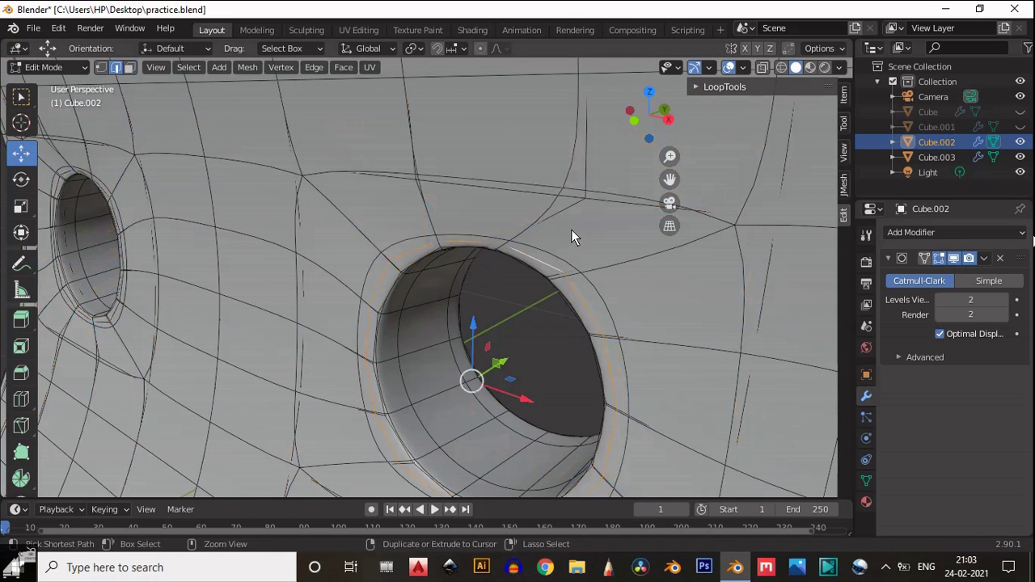
key("ctrl+r")
left_click(569, 228)
right_click(569, 228)
View the panel from axis-aligned side views in see-through mode and re-enter Edit Mode.
middle_click_drag(602, 281, 557, 336)
key("shift+alt+z")
scroll(557, 336, "down", 5)
middle_click_drag(531, 388, 647, 162)
scroll(630, 350, "down", 3)
left_click(666, 121)
left_click(624, 115)
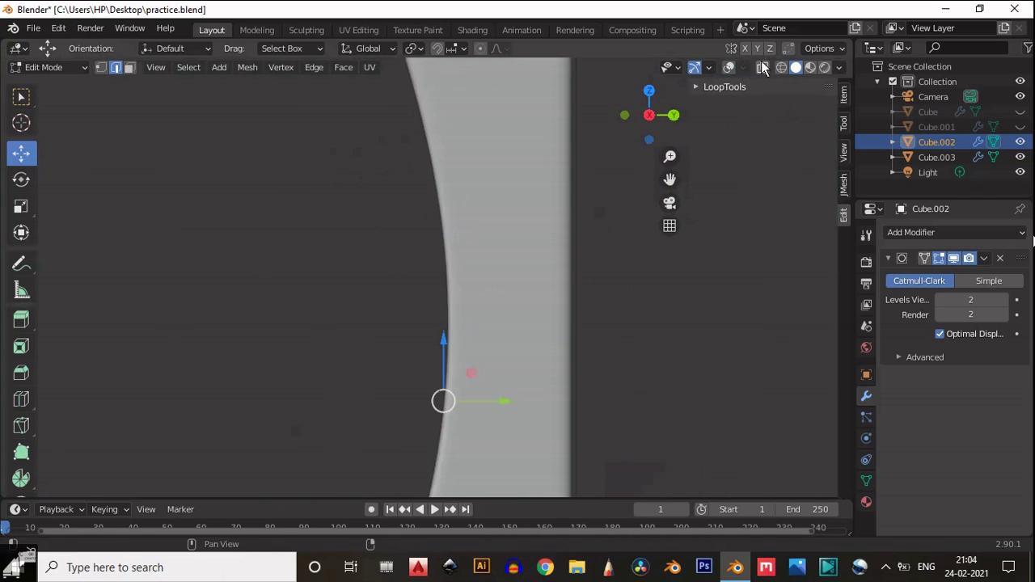
left_click(763, 67)
key("Tab")
key("Tab")
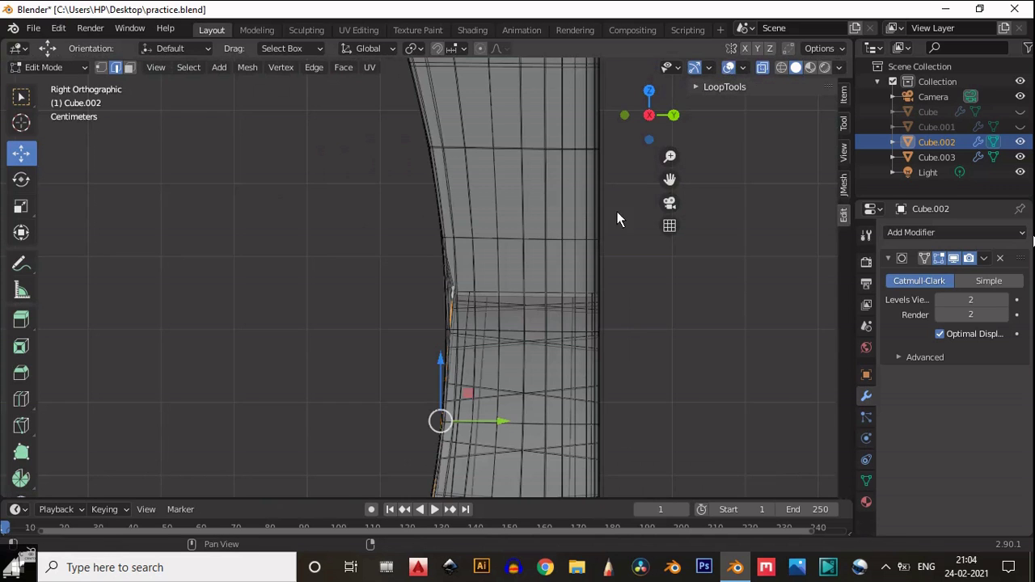
Box-select the vertices along the top rim of the hole in right view.
scroll(486, 331, "up", 3)
key("1")
left_click_drag(612, 158, 529, 215)
scroll(565, 242, "down", 1)
left_click(952, 257)
middle_click_drag(630, 205, 726, 37, "shift")
left_click(768, 69)
scroll(426, 226, "up", 3)
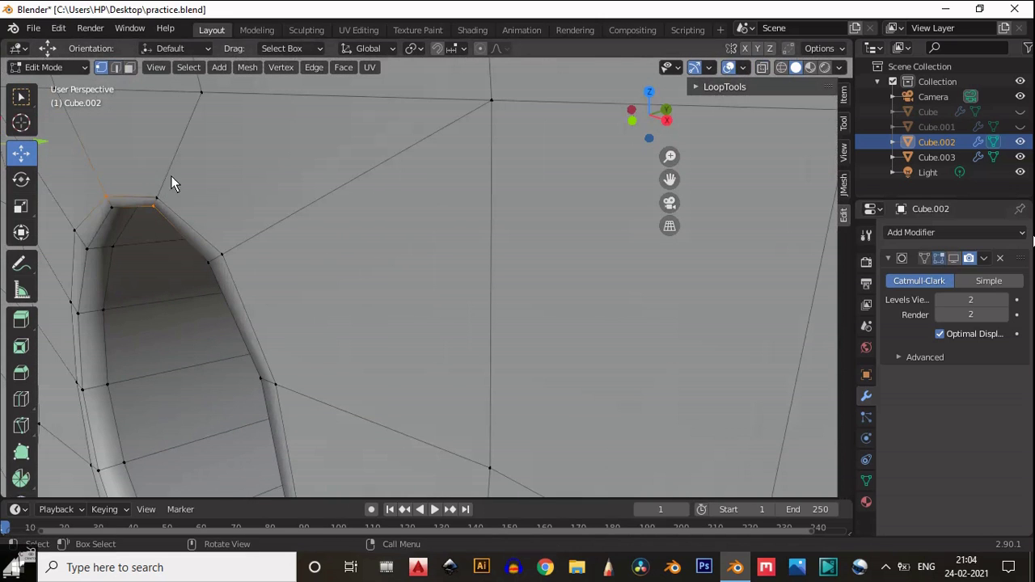
left_click_drag(170, 173, 91, 214)
middle_click_drag(155, 204, 652, 119)
left_click(652, 119)
scroll(411, 236, "up", 2)
left_click(766, 70)
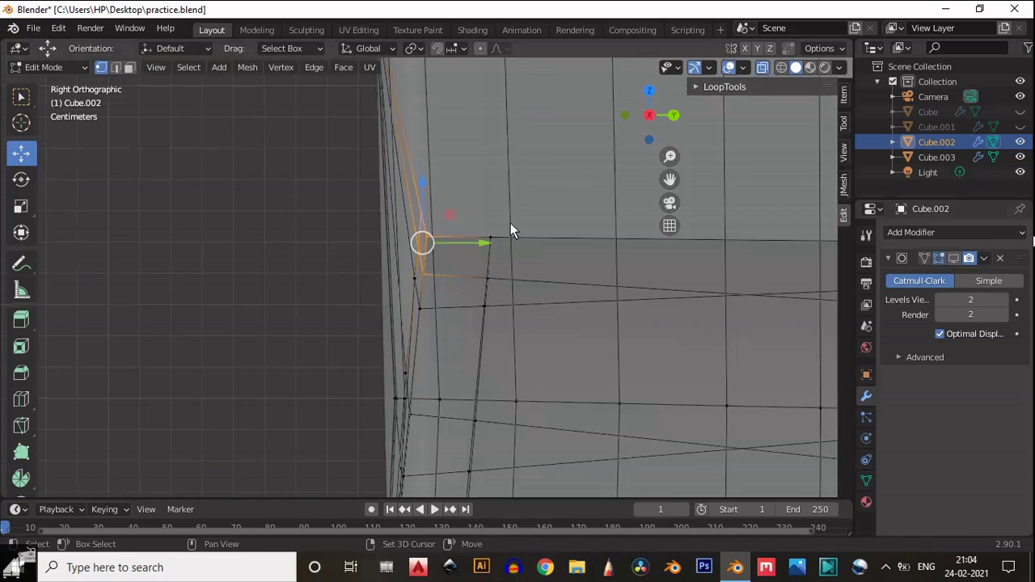
Nudge the selected top rim vertices along Y (-0.003127 m) in right view.
key("g")
key("y")
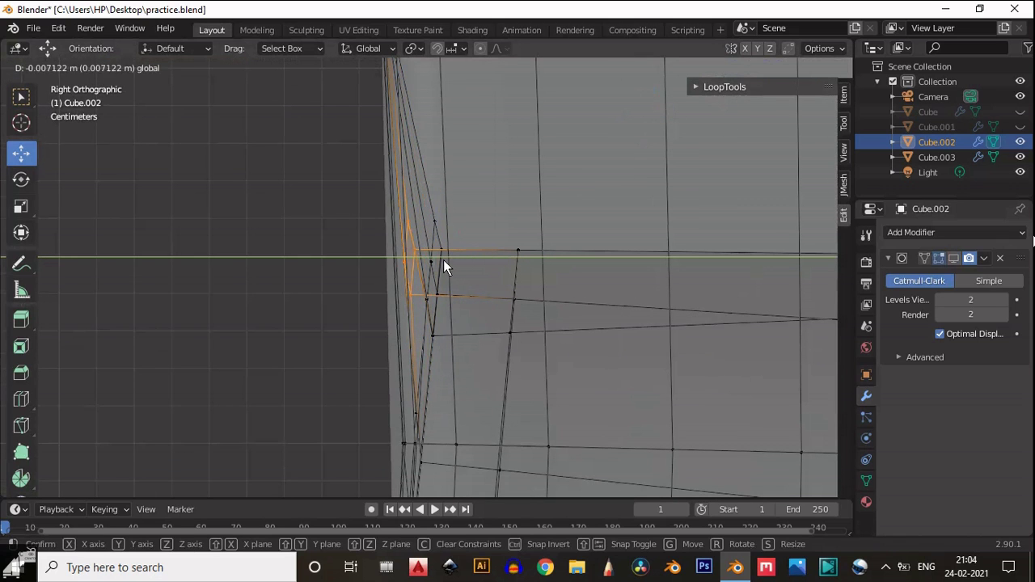
left_click(445, 256)
middle_click_drag(448, 257, 485, 356, "shift")
left_click(766, 70)
left_click_drag(676, 123, 464, 180)
left_click_drag(319, 225, 426, 196)
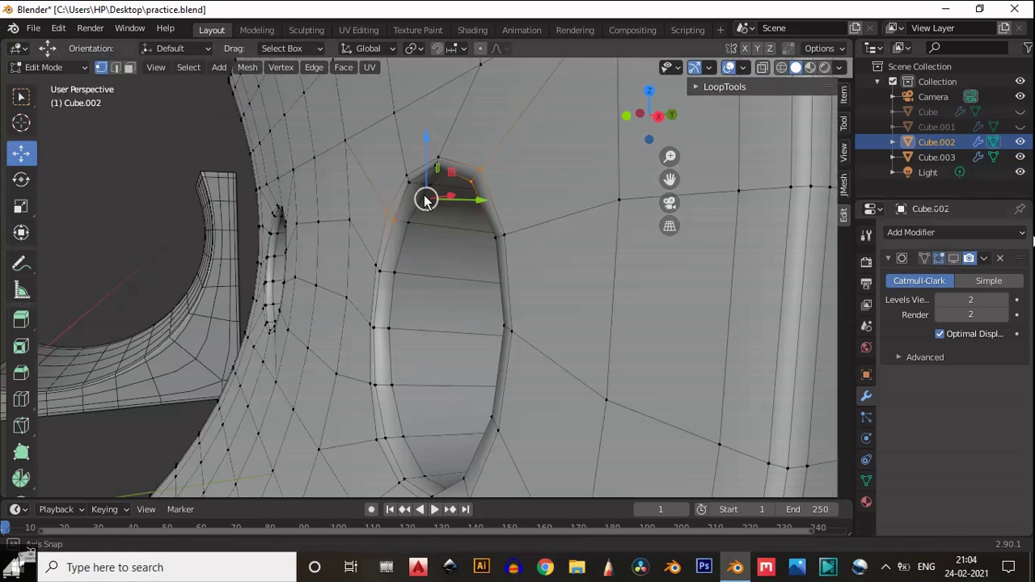
left_click(657, 115)
left_click(762, 67)
scroll(522, 308, "up", 3)
key("g")
key("y")
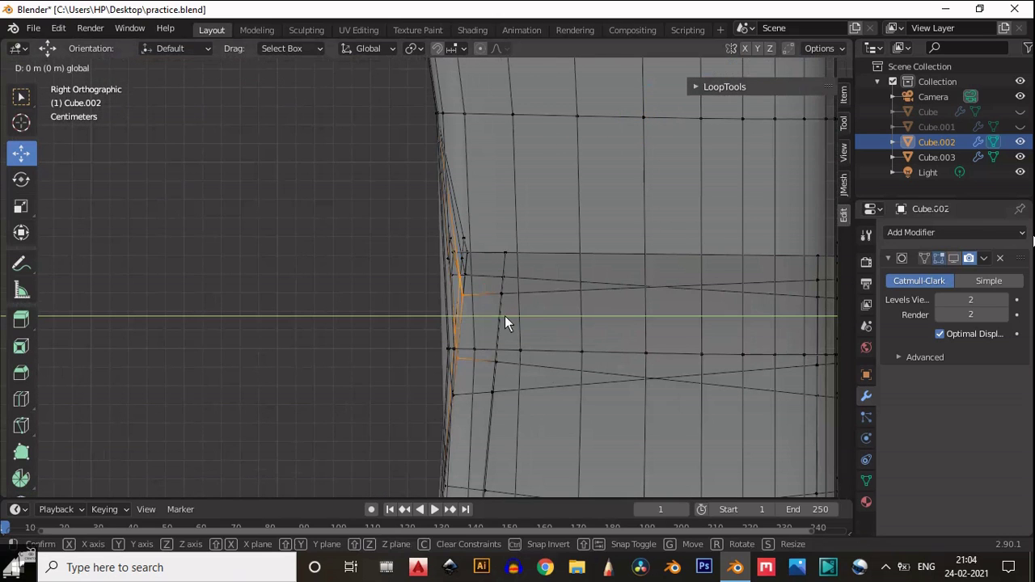
left_click(508, 317)
Check the smoothed hole with overlays hidden and the wireframe following the subdivision.
middle_click_drag(488, 272, 707, 123)
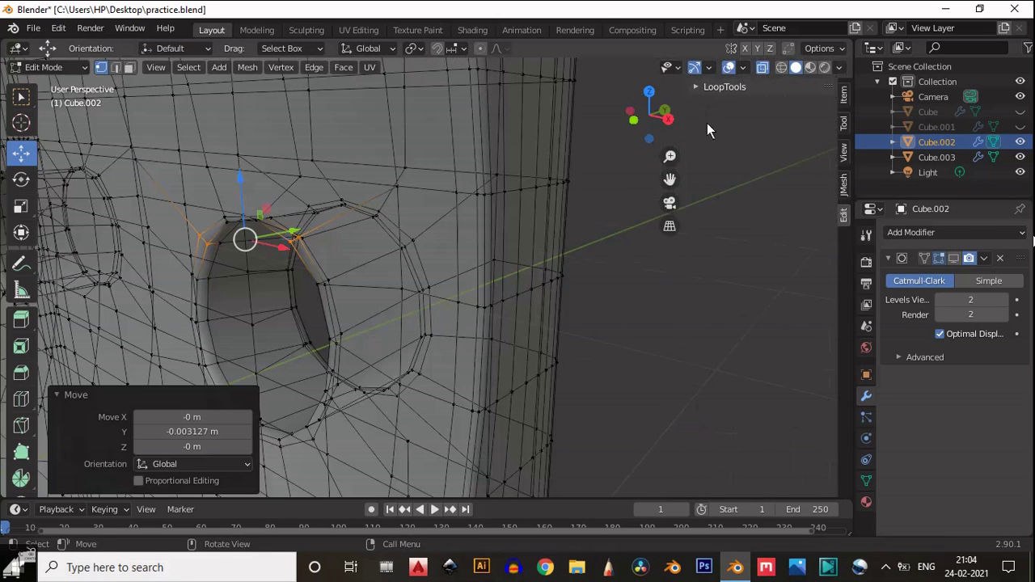
left_click(762, 67)
left_click(954, 258)
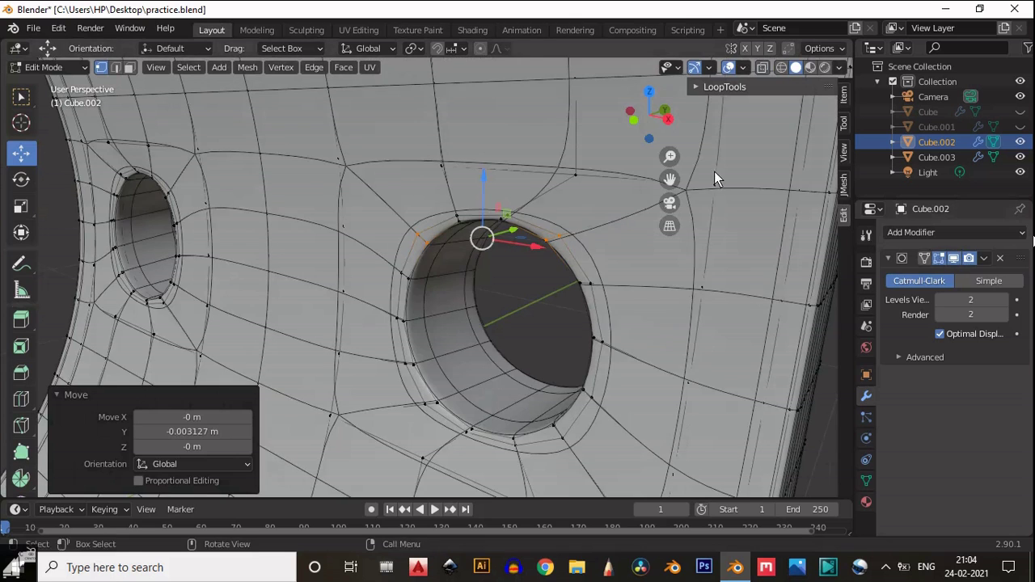
left_click(730, 67)
middle_click_drag(558, 275, 379, 273)
middle_click_drag(541, 198, 528, 263)
Re-symmetrize the whole Cube.002 mesh from +X to -X, then return to Object Mode.
key("a")
left_click(281, 67)
mouse_move(247, 67)
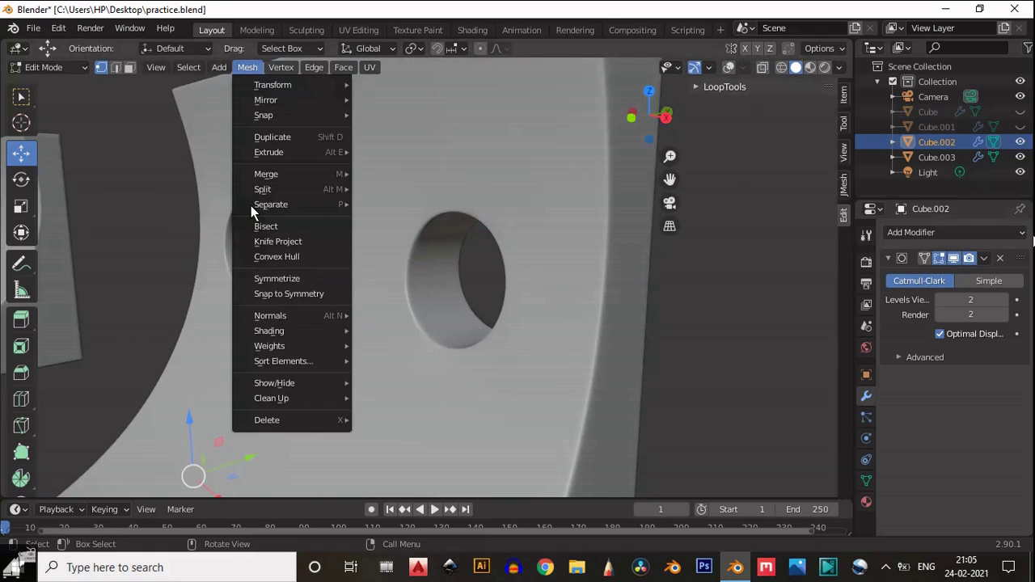
left_click(275, 280)
middle_click_drag(291, 261, 324, 267)
scroll(605, 271, "down", 2)
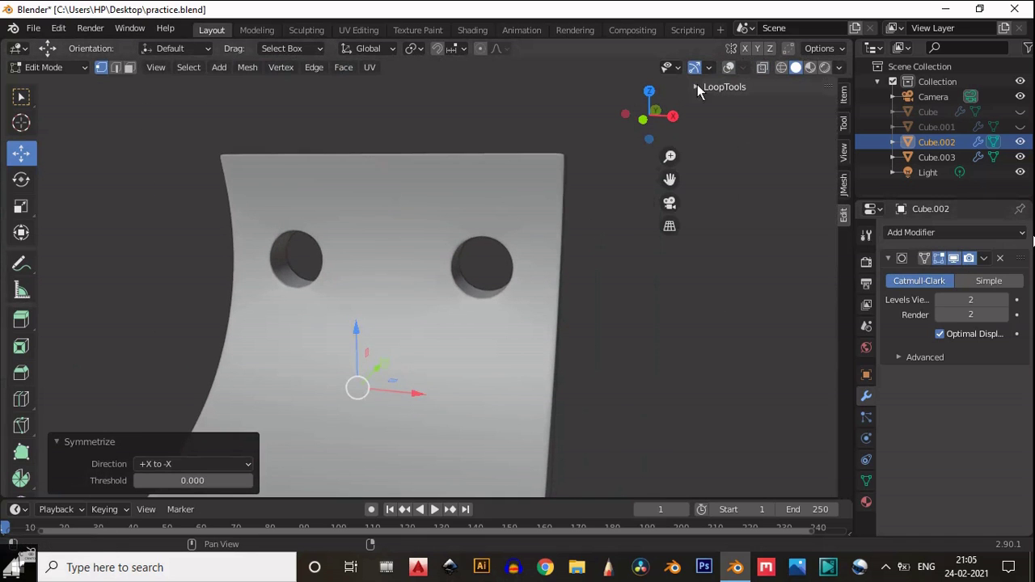
left_click(729, 67)
left_click(606, 339)
middle_click_drag(607, 339, 582, 324)
key("Tab")
Move the plain bracket Cube.003 2 m along X and save practice.blend.
left_click(572, 355)
key("n")
left_click(729, 67)
middle_click_drag(616, 209, 230, 232)
left_click(230, 232)
left_click_drag(161, 249, 278, 310)
middle_click_drag(678, 239, 765, 229, "shift")
key("ctrl+s")
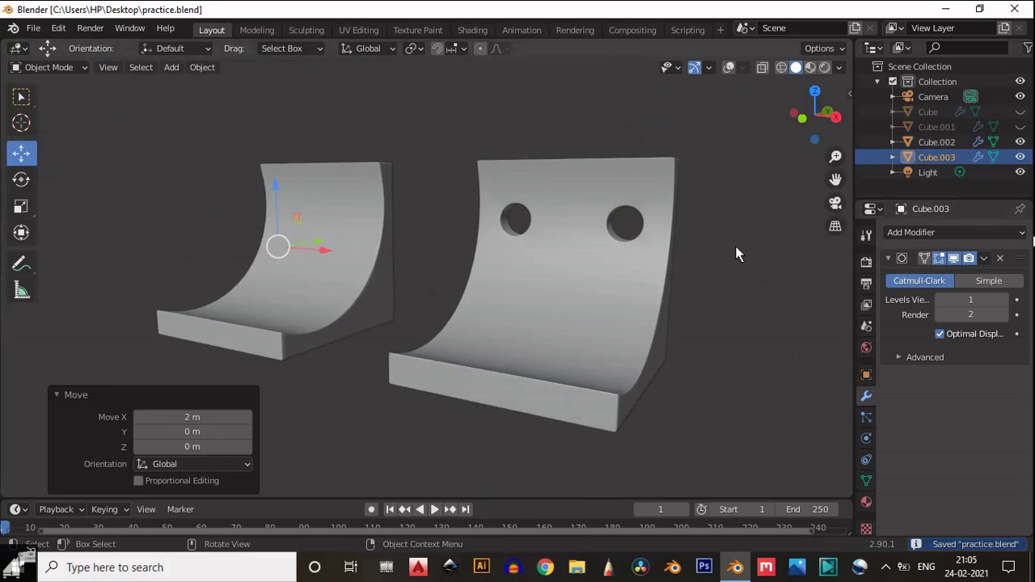